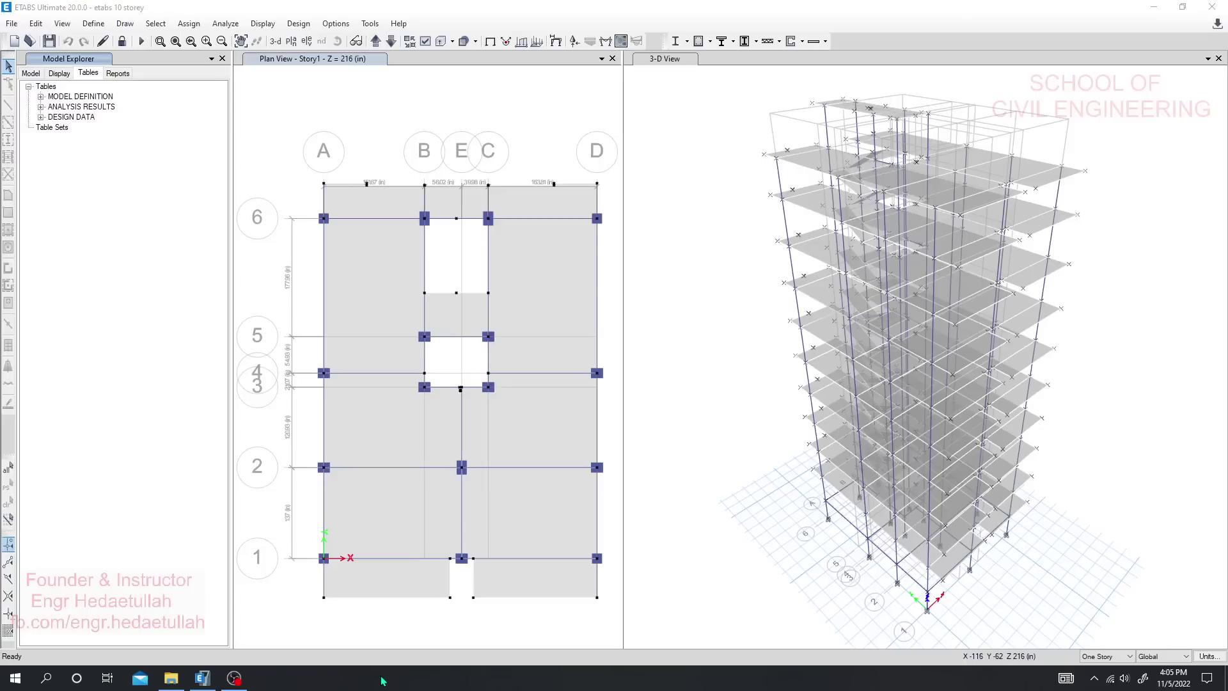
Open the B. Building Check folder of building-check spreadsheets in File Explorer.
{"action": "left_click", "coordinate": [171, 678]}
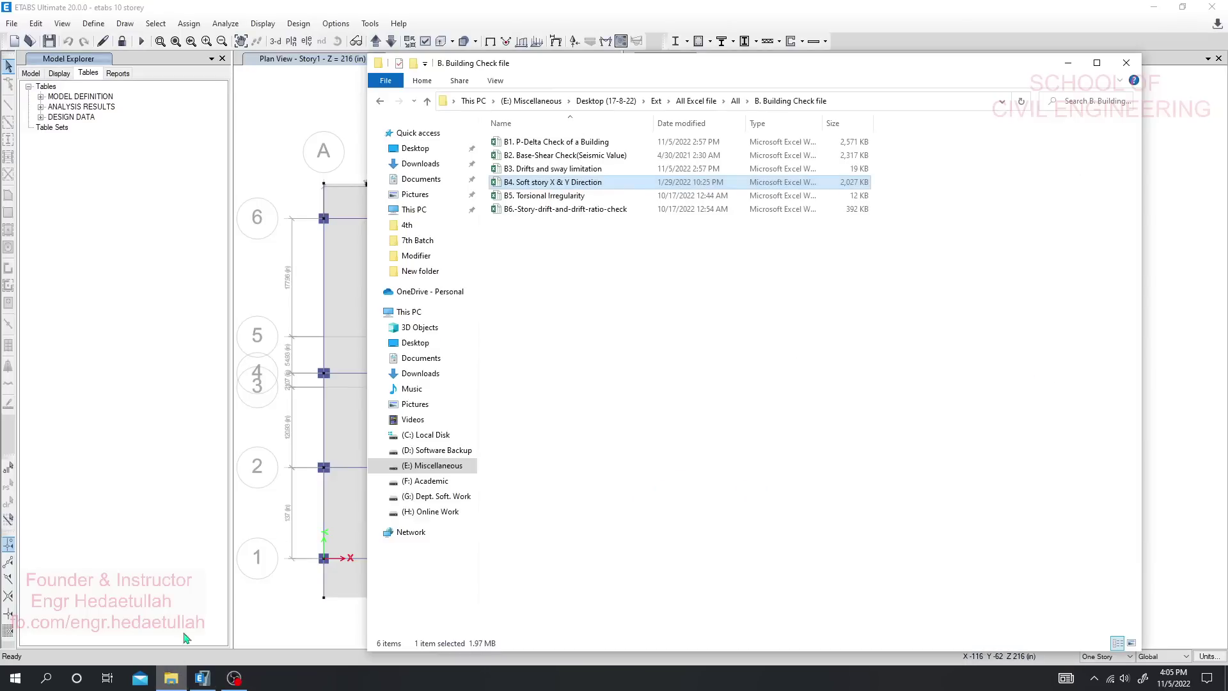
Open the B4. Soft story X & Y Direction workbook and close the Office activation notice.
{"action": "double_click", "coordinate": [551, 183]}
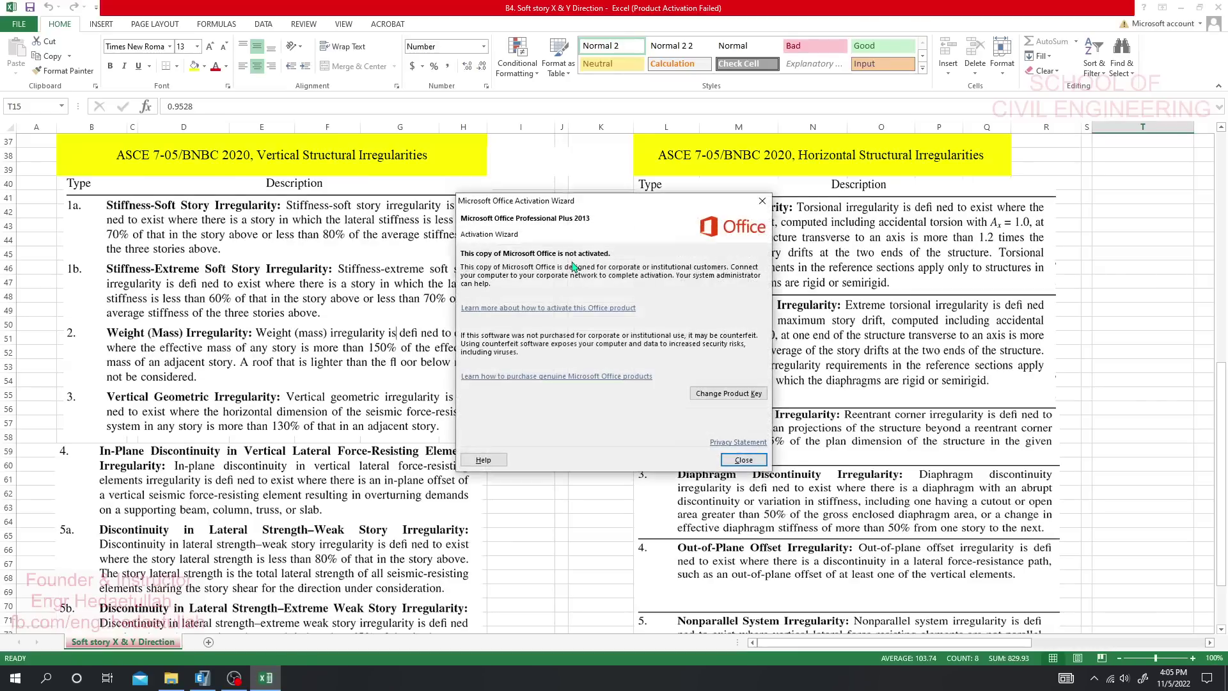
{"action": "left_click", "coordinate": [762, 201]}
{"action": "scroll", "coordinate": [394, 355], "scroll_direction": "up", "scroll_amount": 5}
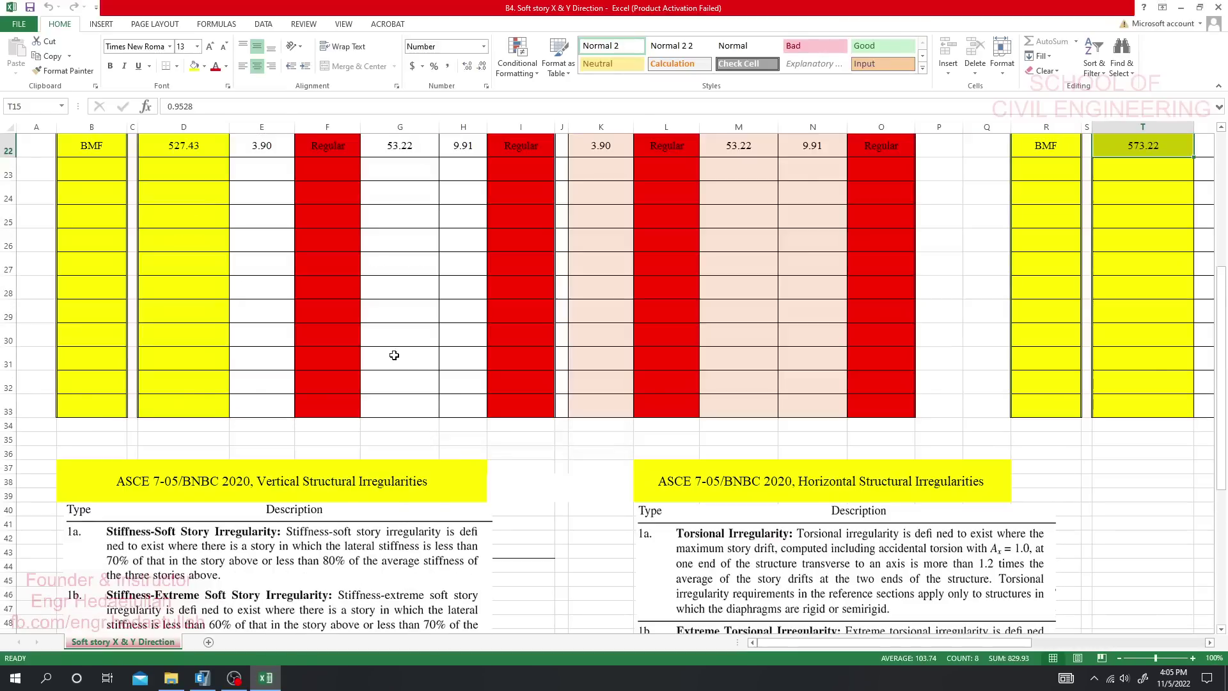
{"action": "scroll", "coordinate": [394, 354], "scroll_direction": "up", "scroll_amount": 7}
Scroll through the X and Y stiffness irregularity check tables, all stories Regular.
{"action": "scroll", "coordinate": [424, 347], "scroll_direction": "down", "scroll_amount": 2}
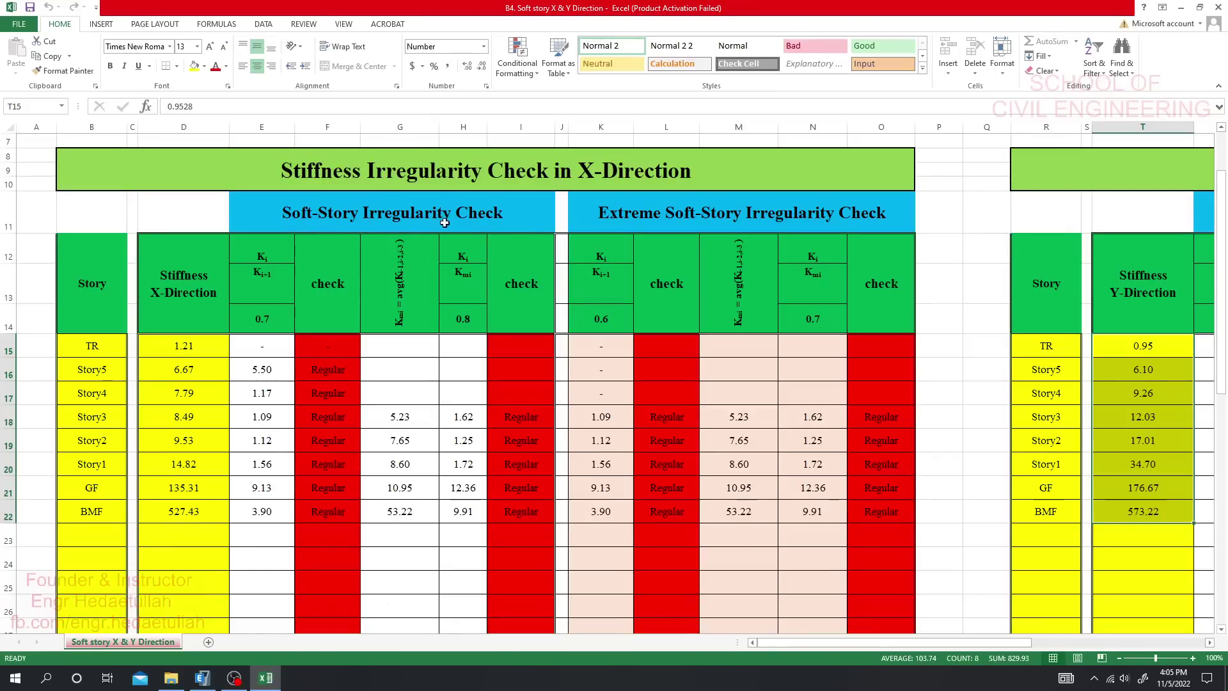
{"action": "scroll", "coordinate": [310, 485], "scroll_direction": "down", "scroll_amount": 6}
{"action": "scroll", "coordinate": [308, 488], "scroll_direction": "down", "scroll_amount": 2}
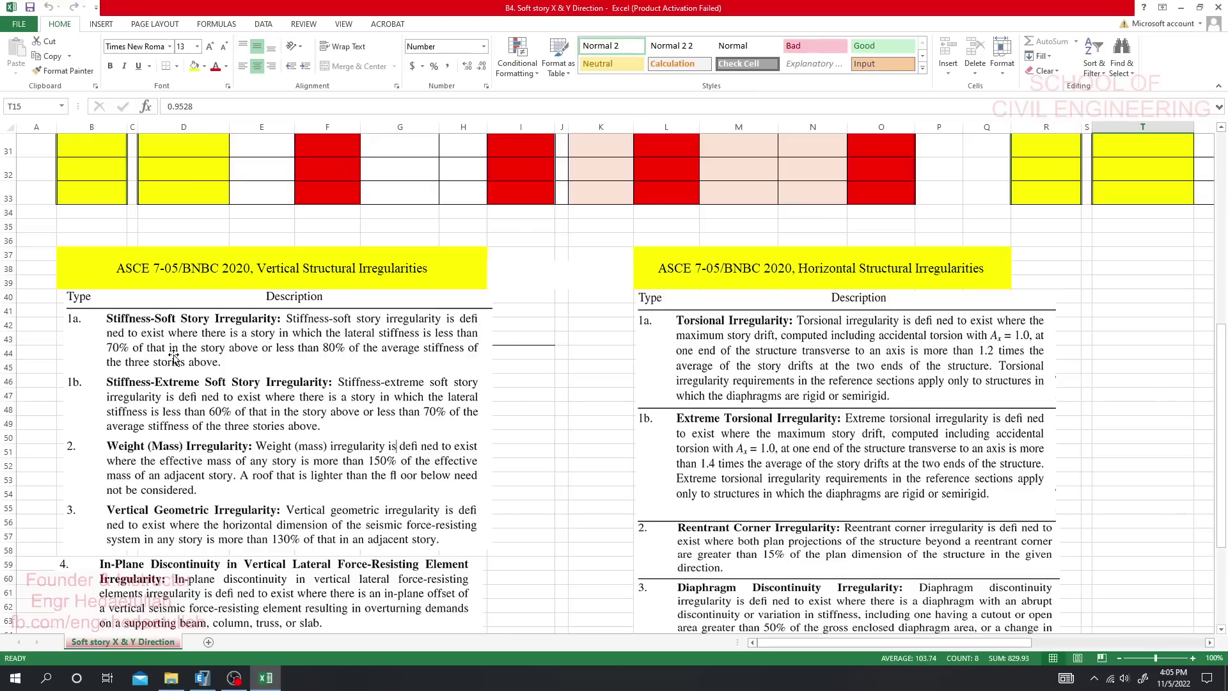
{"action": "scroll", "coordinate": [213, 346], "scroll_direction": "down", "scroll_amount": 1}
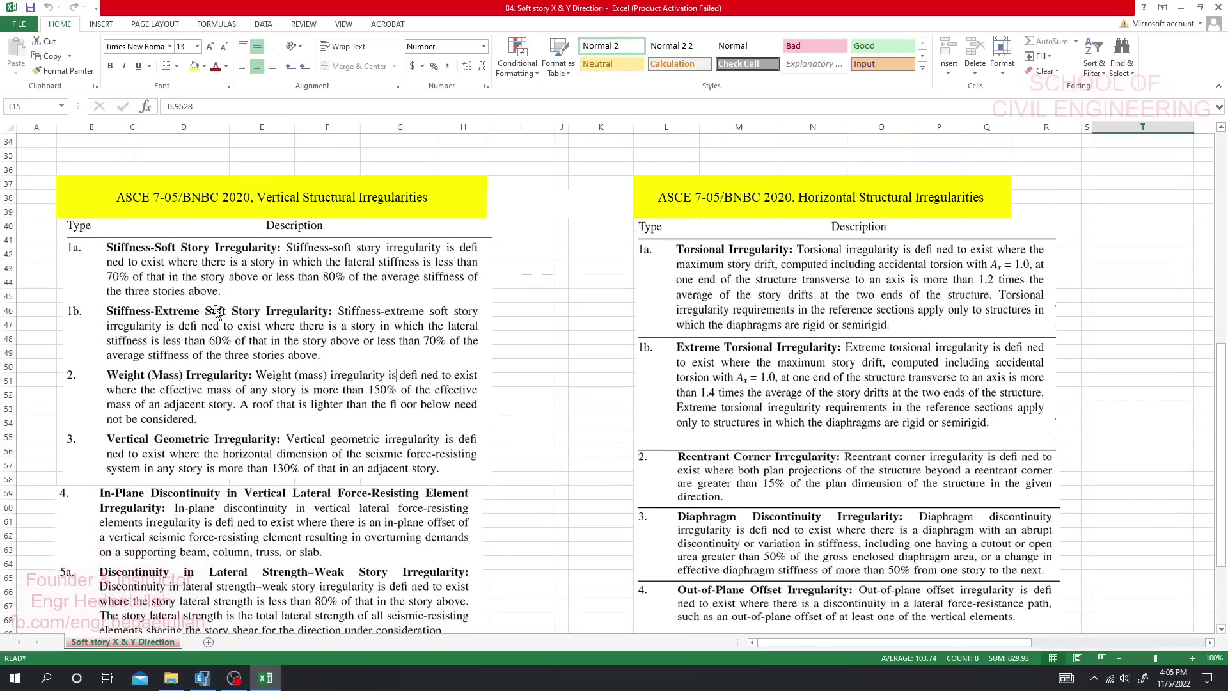
{"action": "scroll", "coordinate": [256, 427], "scroll_direction": "up", "scroll_amount": 1}
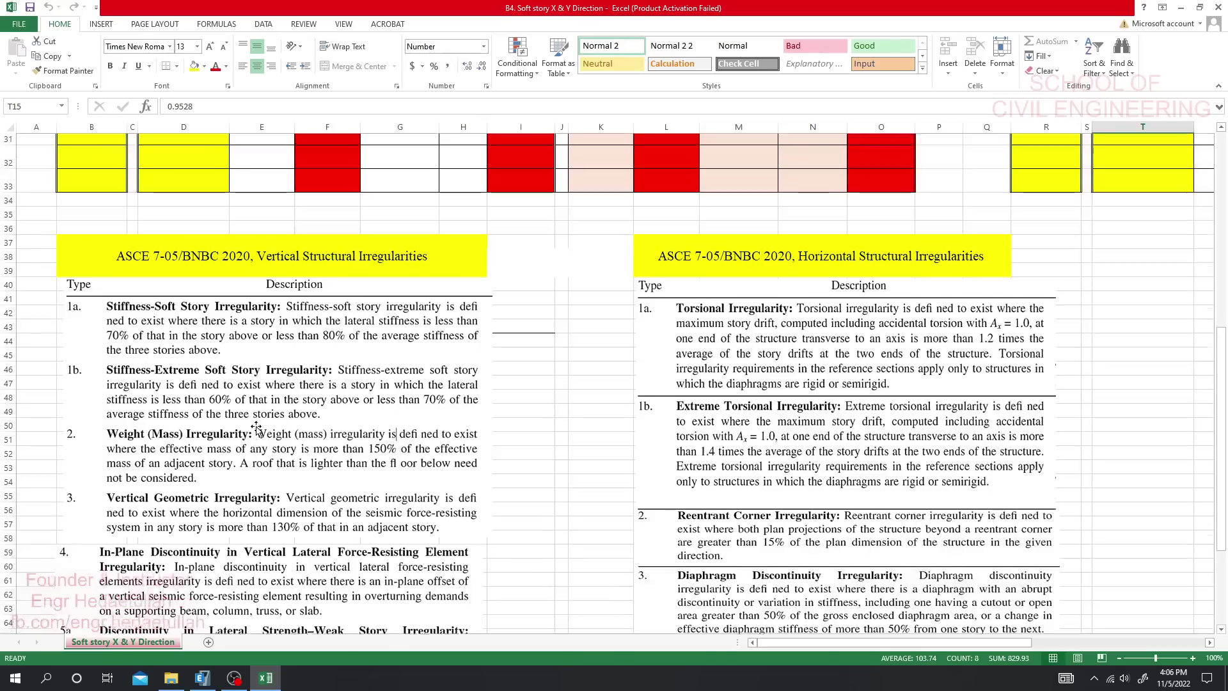
{"action": "scroll", "coordinate": [256, 427], "scroll_direction": "up", "scroll_amount": 2}
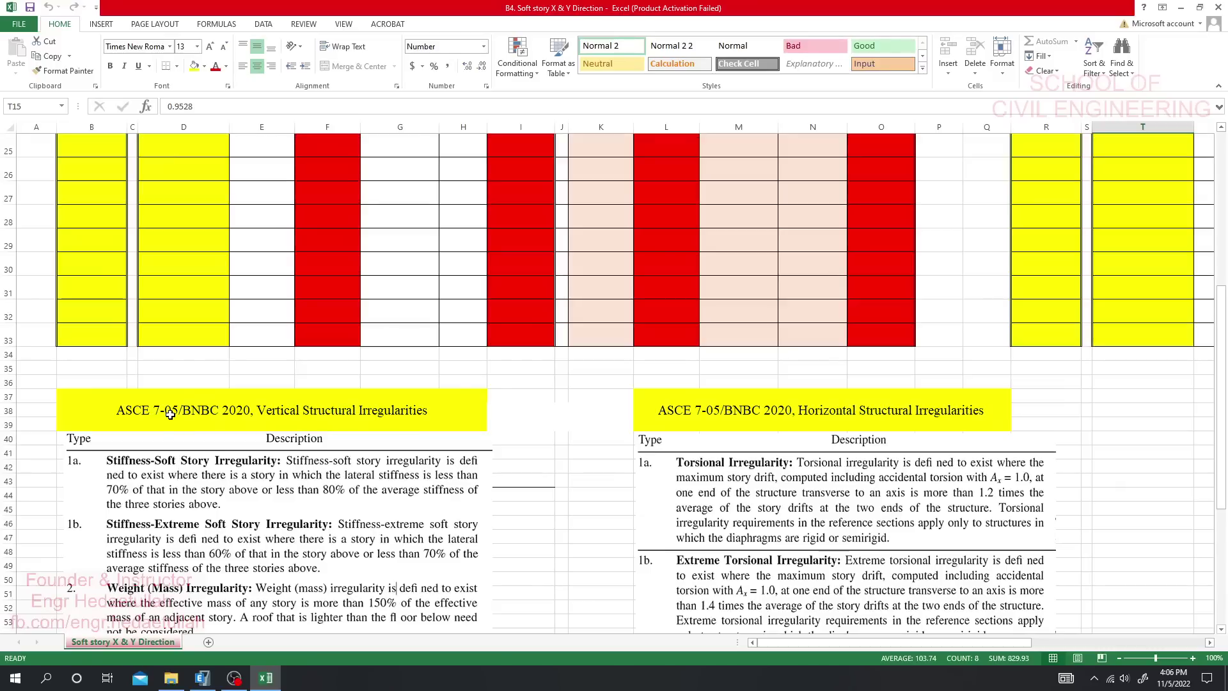
{"action": "scroll", "coordinate": [268, 384], "scroll_direction": "up", "scroll_amount": 8}
{"action": "scroll", "coordinate": [348, 362], "scroll_direction": "down", "scroll_amount": 2}
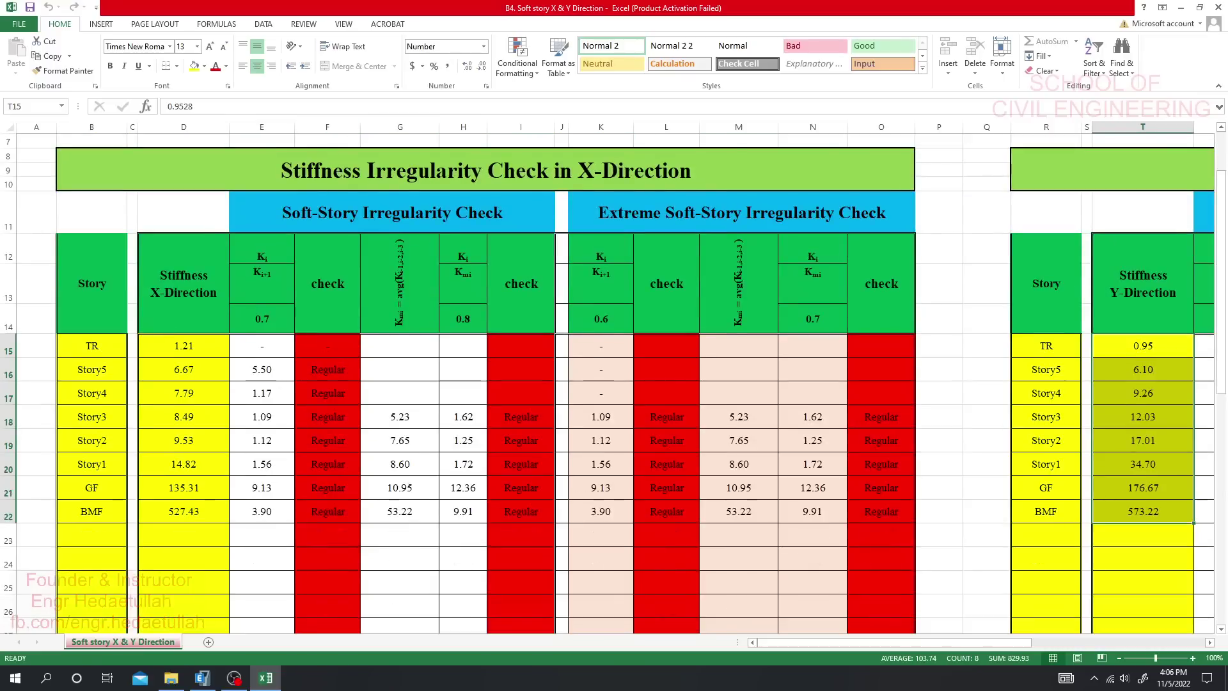
Locate Table: Story Stiffness under Analysis Results > Structure Output > Other Output Items and open its menu.
{"action": "left_click", "coordinate": [202, 680]}
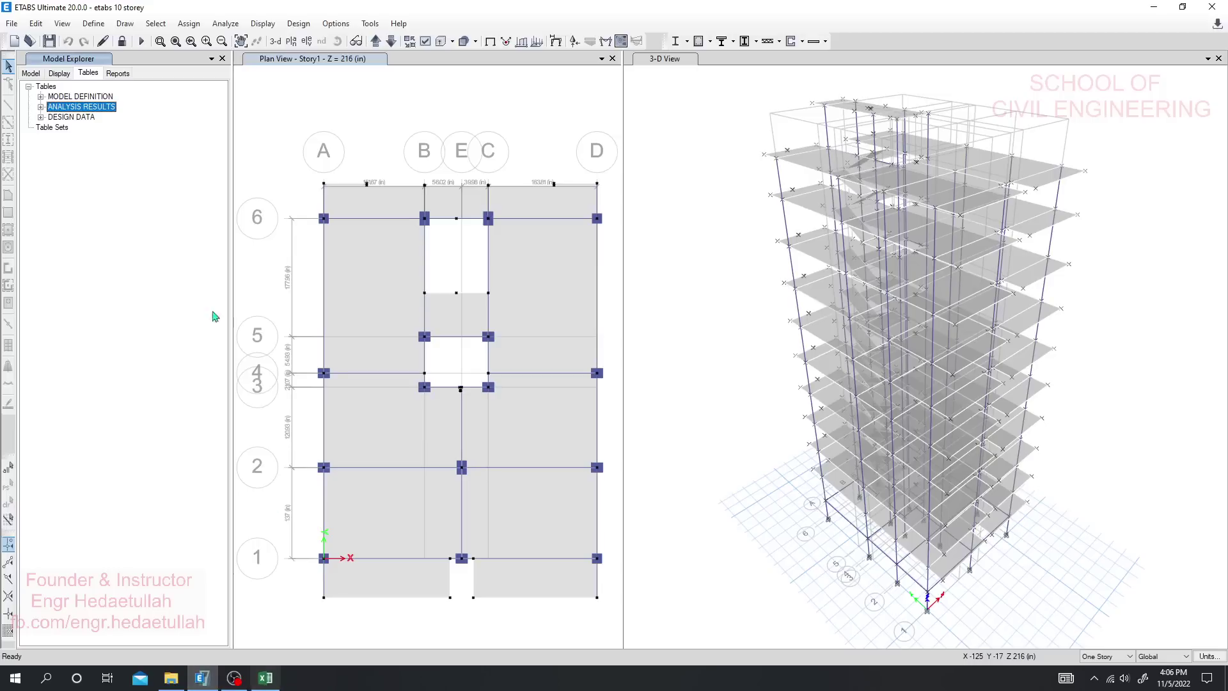
{"action": "left_click", "coordinate": [41, 107]}
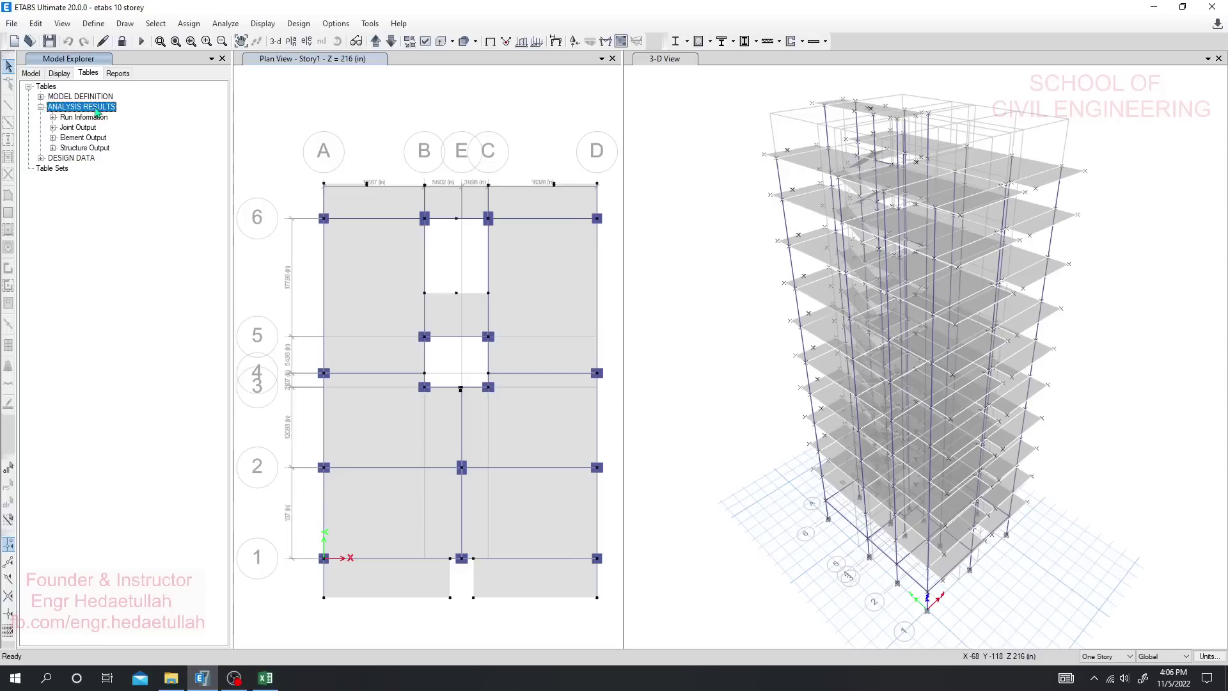
{"action": "left_click", "coordinate": [53, 148]}
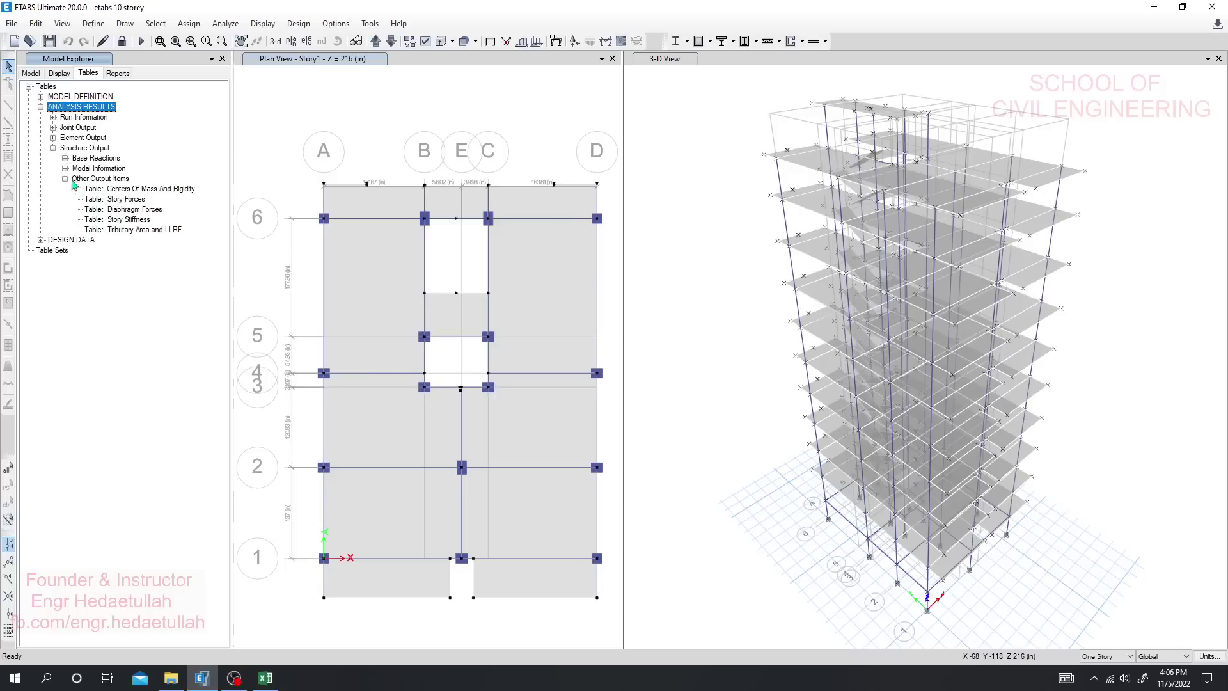
{"action": "left_click", "coordinate": [65, 179]}
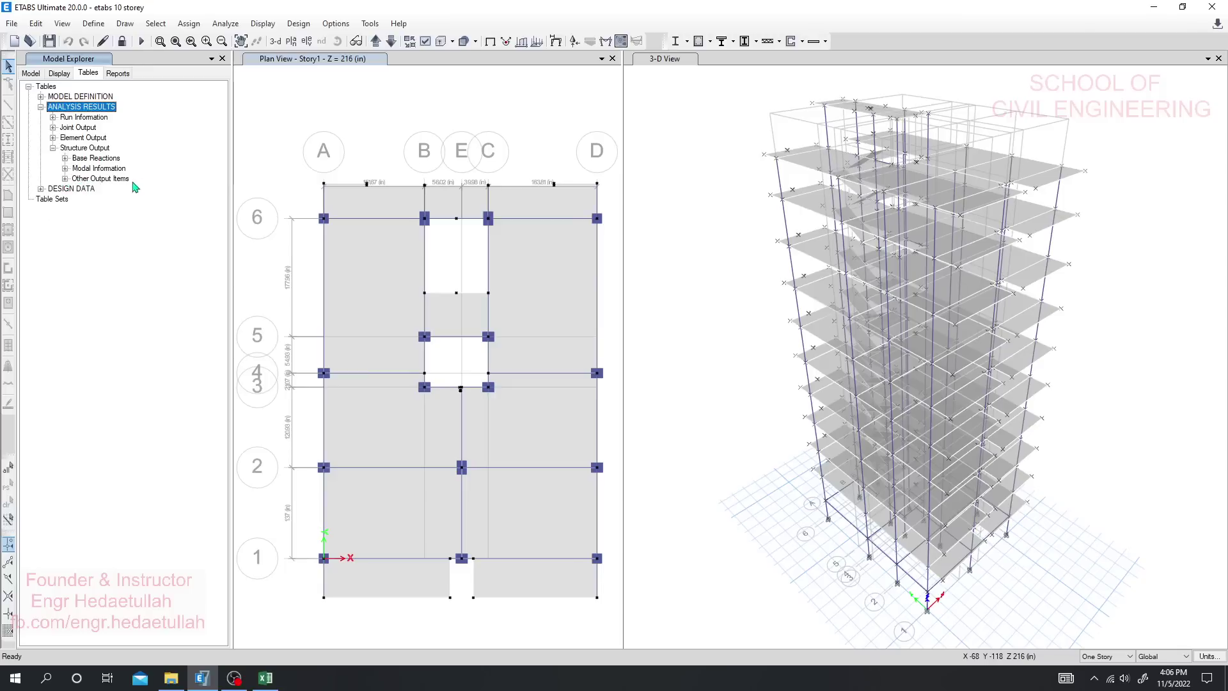
{"action": "left_click", "coordinate": [66, 179]}
{"action": "left_click", "coordinate": [117, 231]}
{"action": "left_click", "coordinate": [130, 221]}
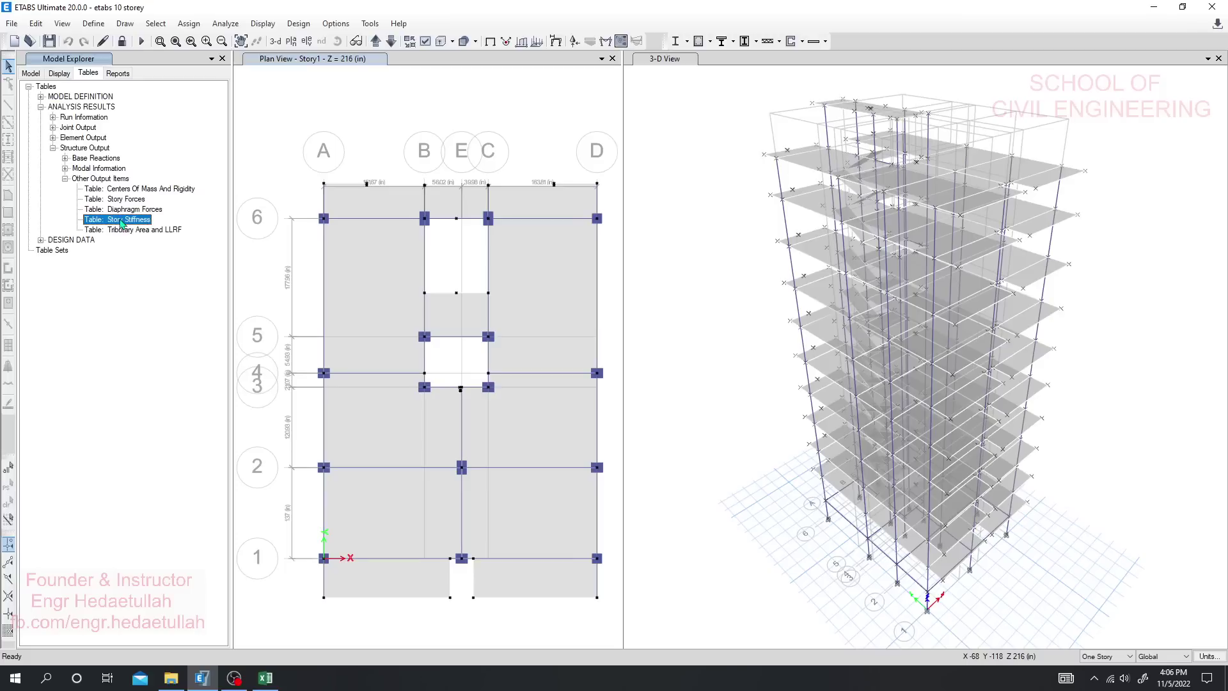
{"action": "right_click", "coordinate": [122, 222]}
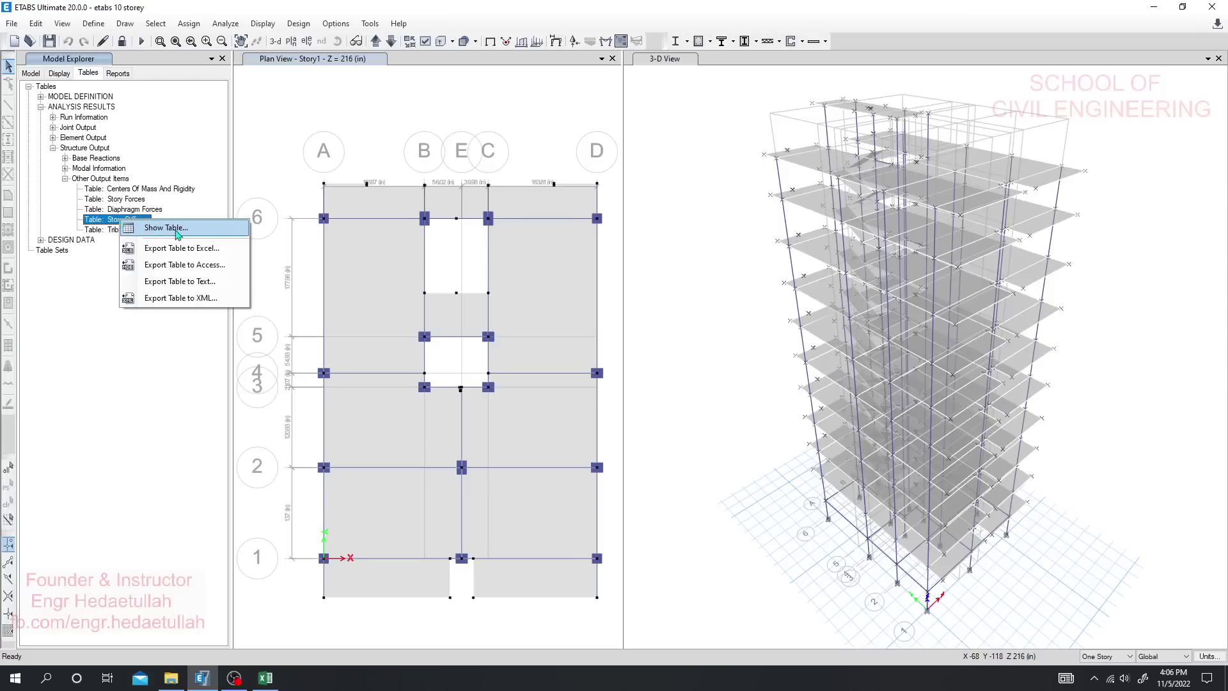
Show the Story Stiffness table filtered to output case Ex.
{"action": "left_click", "coordinate": [163, 228]}
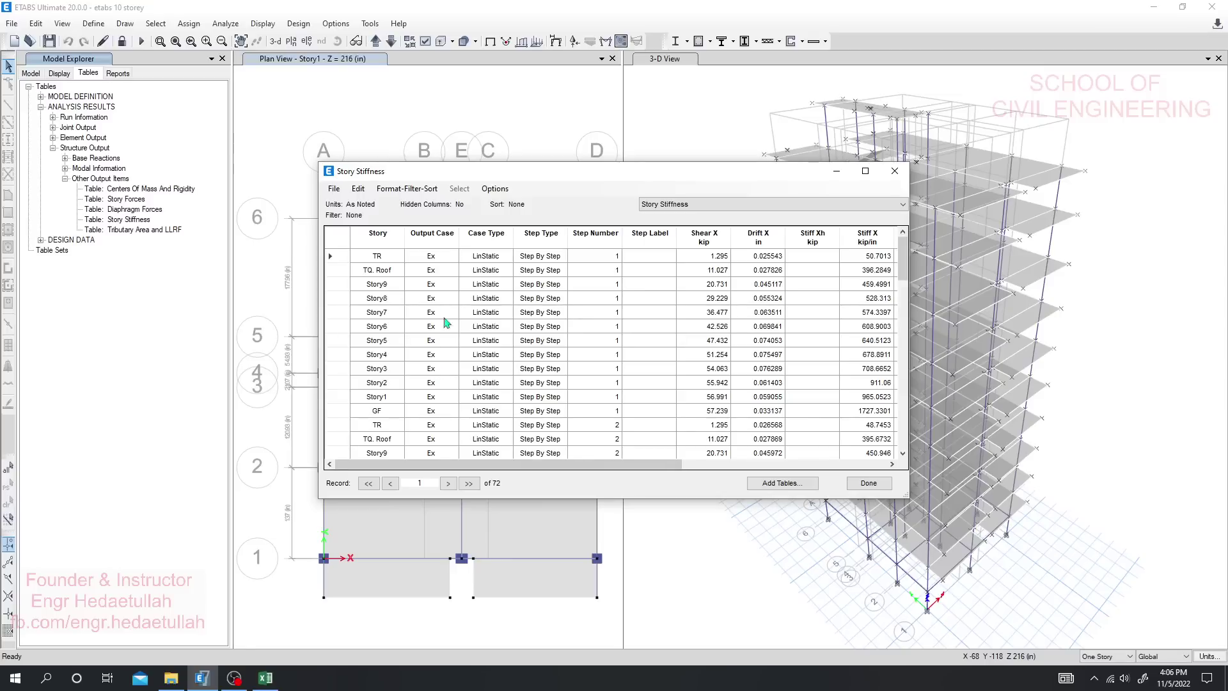
{"action": "scroll", "coordinate": [433, 242], "scroll_direction": "down", "scroll_amount": 3}
{"action": "left_click", "coordinate": [433, 237]}
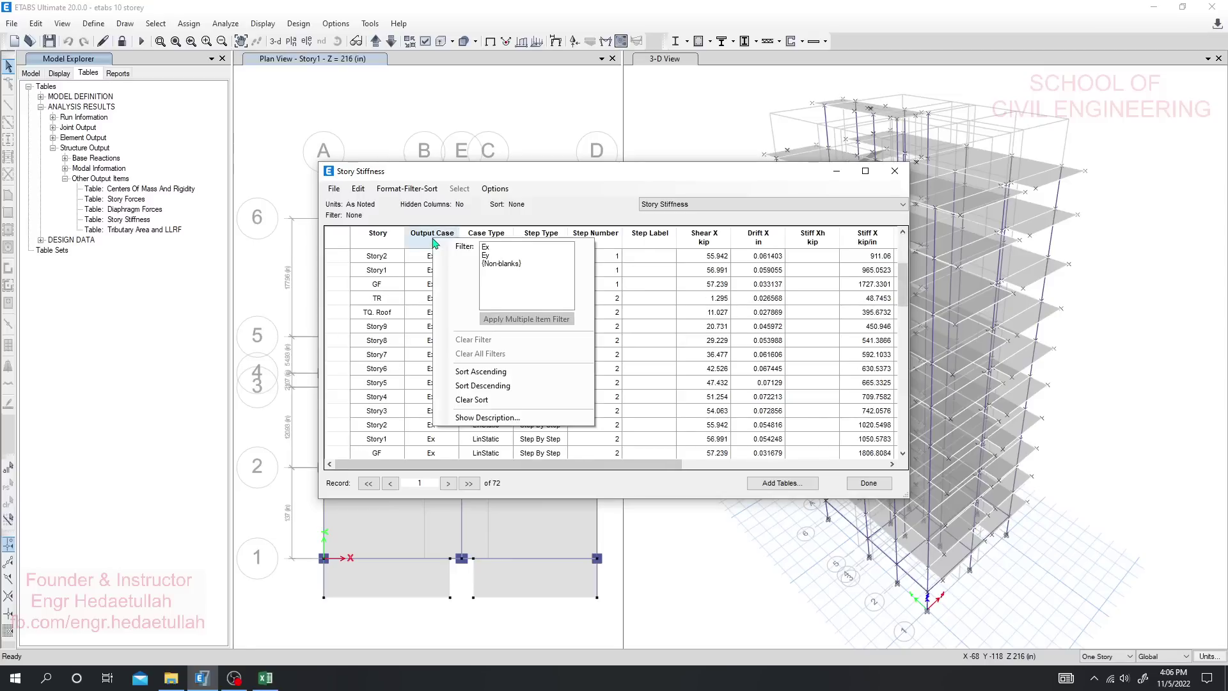
{"action": "left_click", "coordinate": [501, 249]}
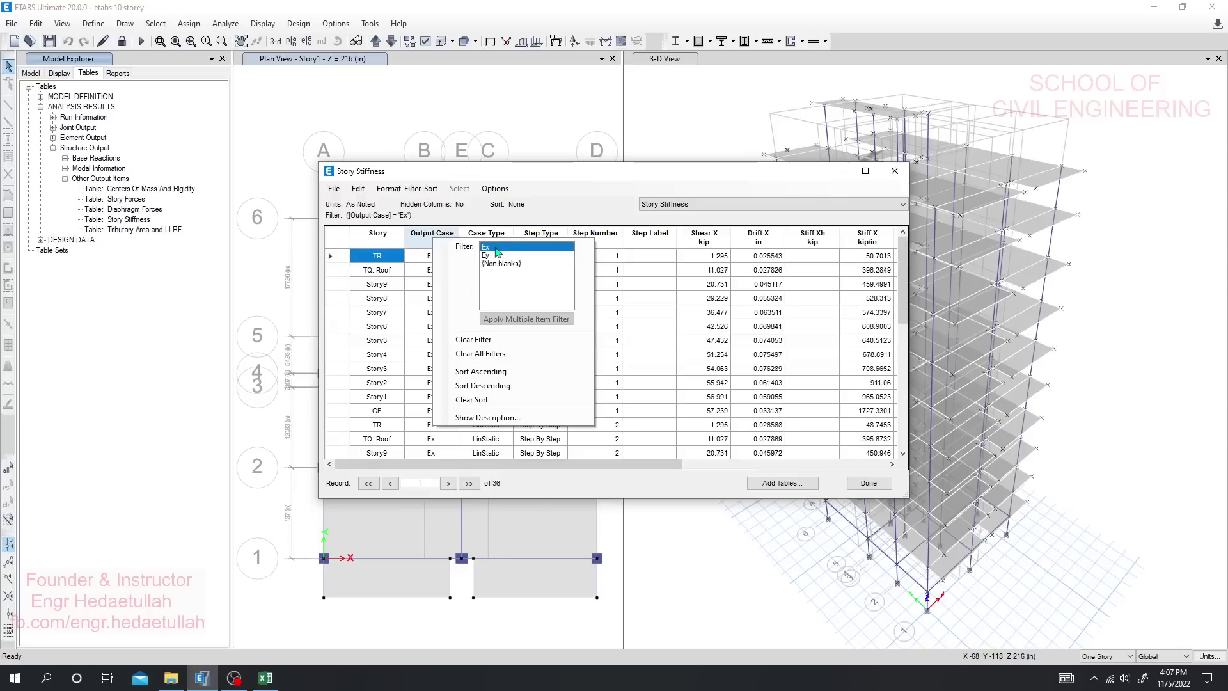
{"action": "left_click", "coordinate": [562, 184]}
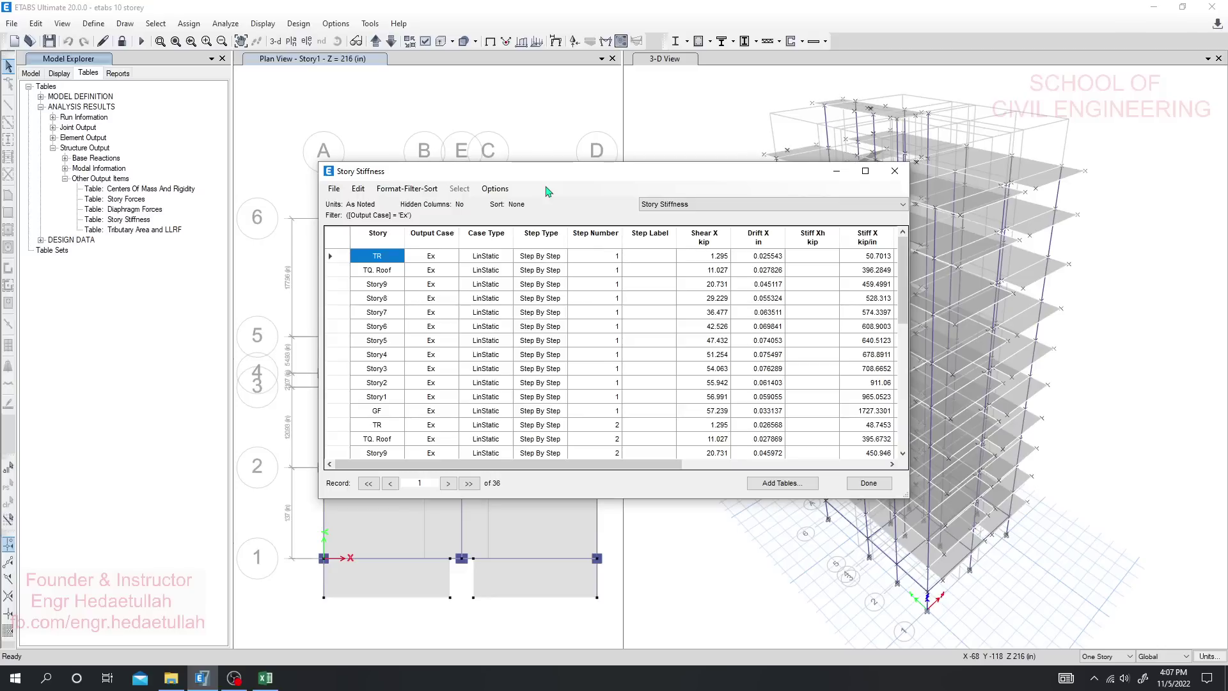
Check the Step Number filter options and compare the table against the Excel workbook.
{"action": "left_click", "coordinate": [587, 236]}
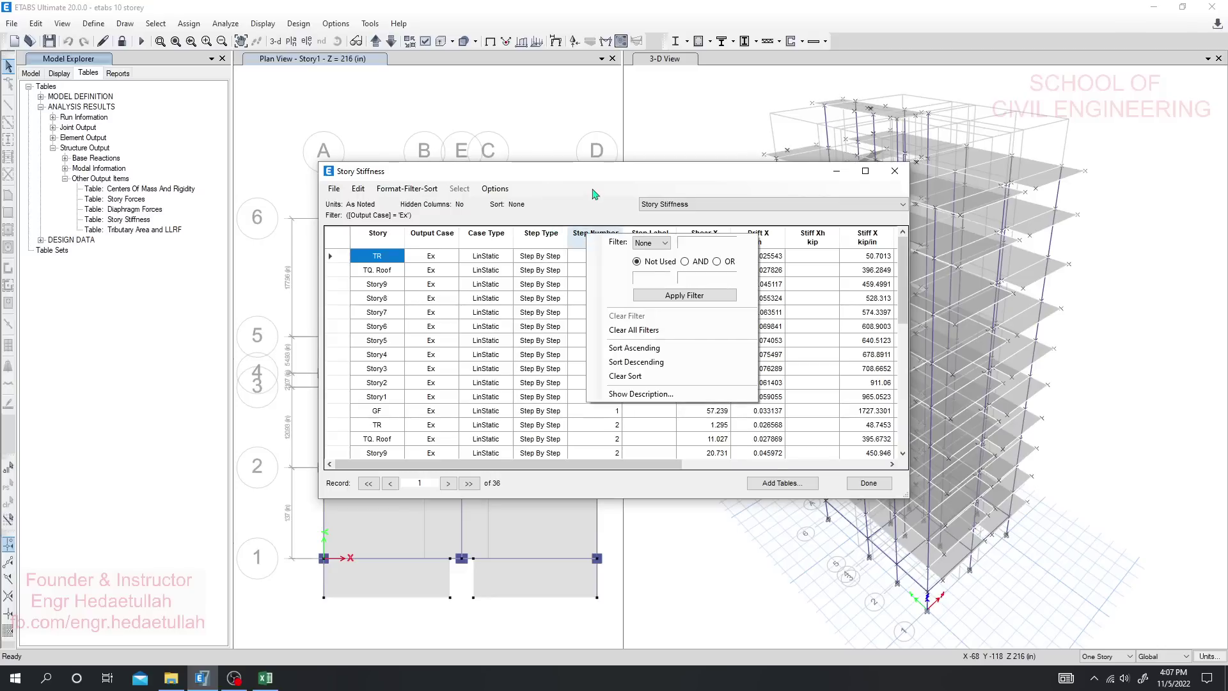
{"action": "left_click", "coordinate": [571, 200]}
{"action": "scroll", "coordinate": [614, 397], "scroll_direction": "down", "scroll_amount": 7}
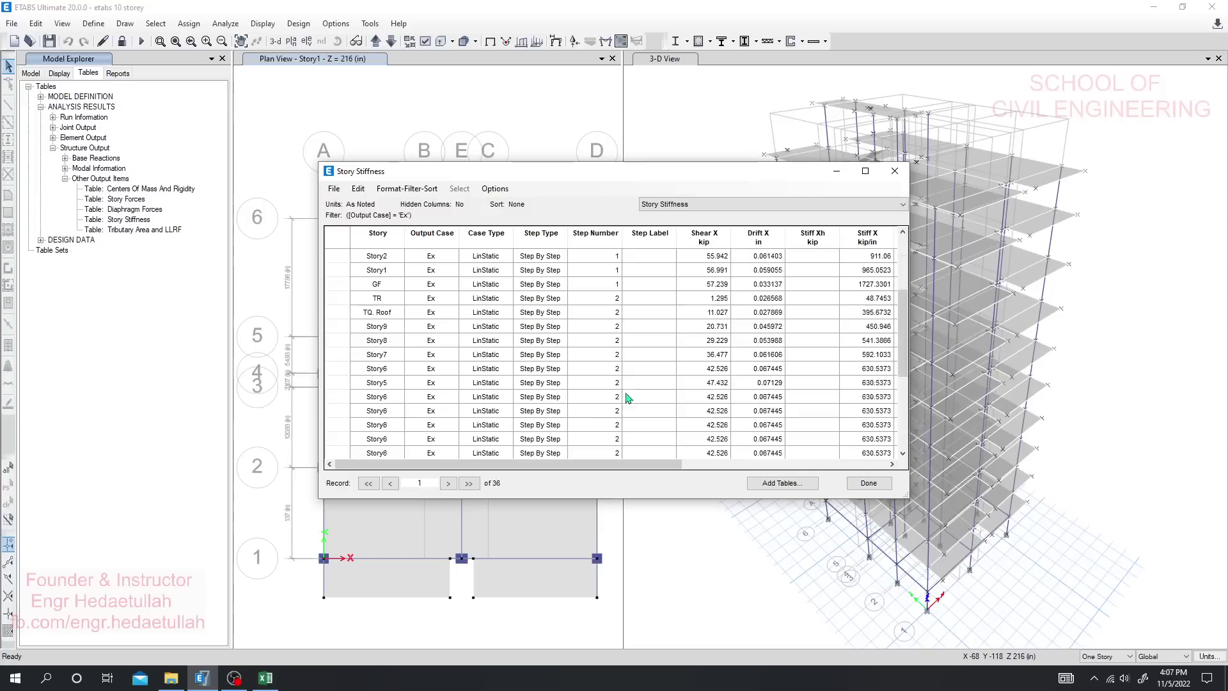
{"action": "scroll", "coordinate": [610, 383], "scroll_direction": "up", "scroll_amount": 7}
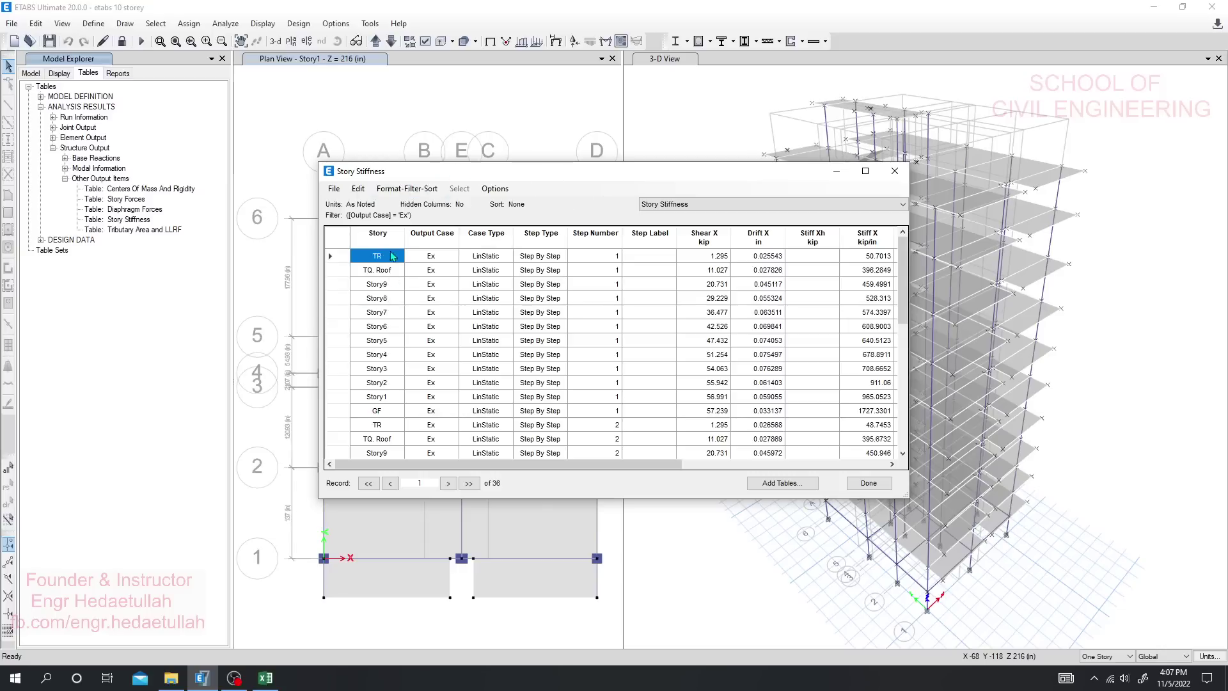
{"action": "left_click", "coordinate": [265, 677]}
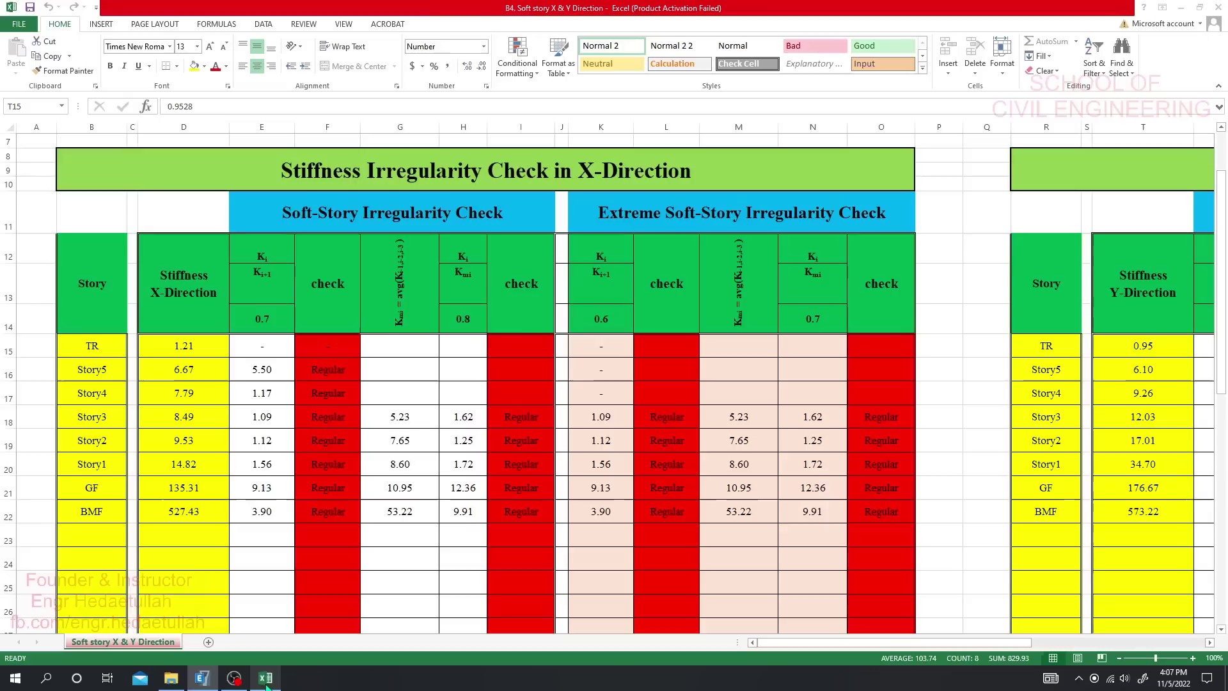
{"action": "scroll", "coordinate": [97, 383], "scroll_direction": "down", "scroll_amount": 1}
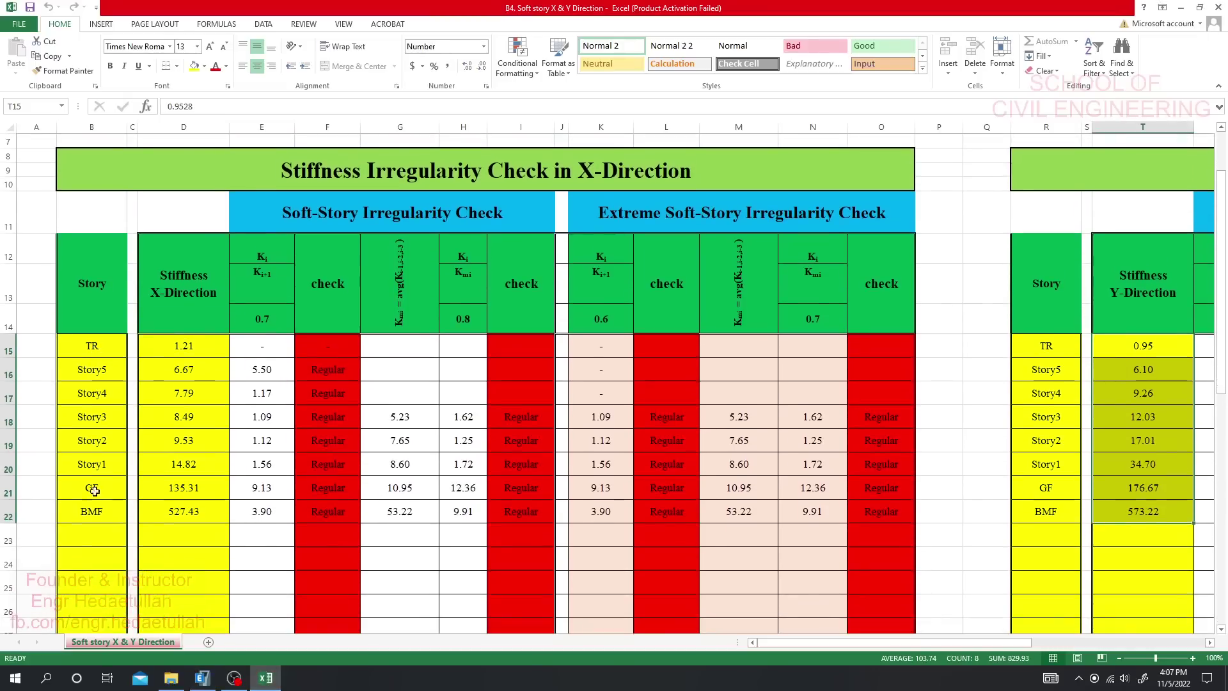
{"action": "left_click", "coordinate": [202, 678]}
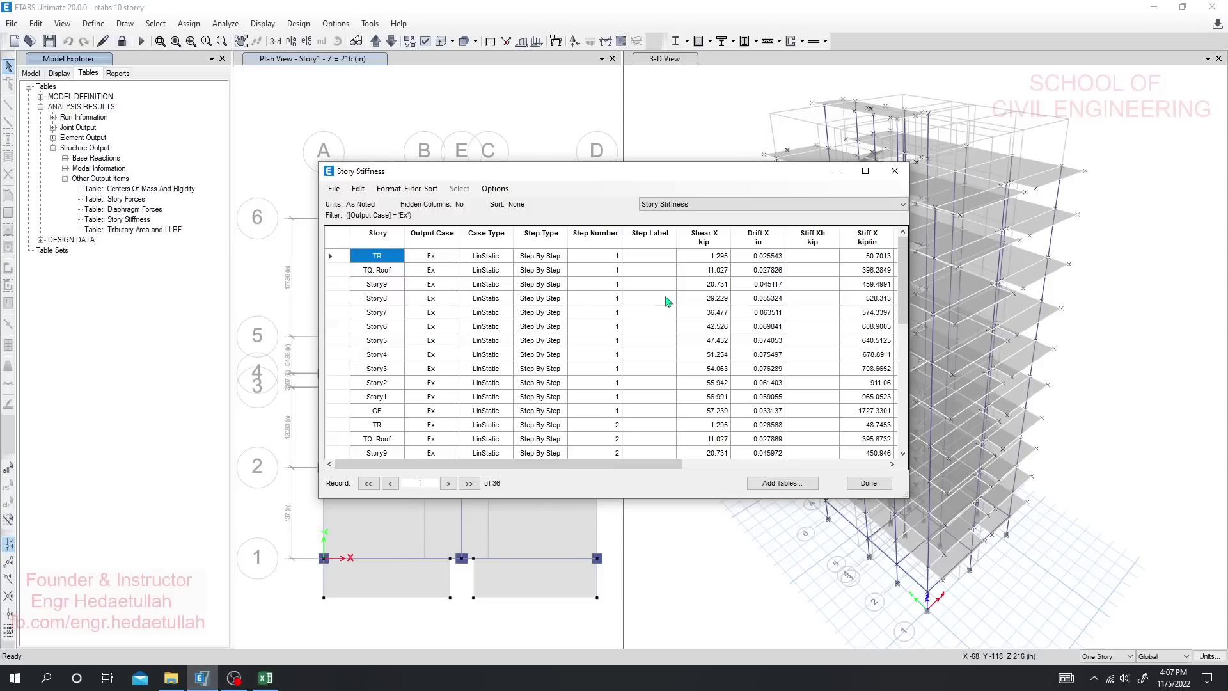
Select the Story cells from TR down to GF in the Ex stiffness table.
{"action": "left_click_drag", "start_coordinate": [573, 464], "coordinate": [548, 471]}
{"action": "left_click_drag", "start_coordinate": [371, 360], "coordinate": [381, 415]}
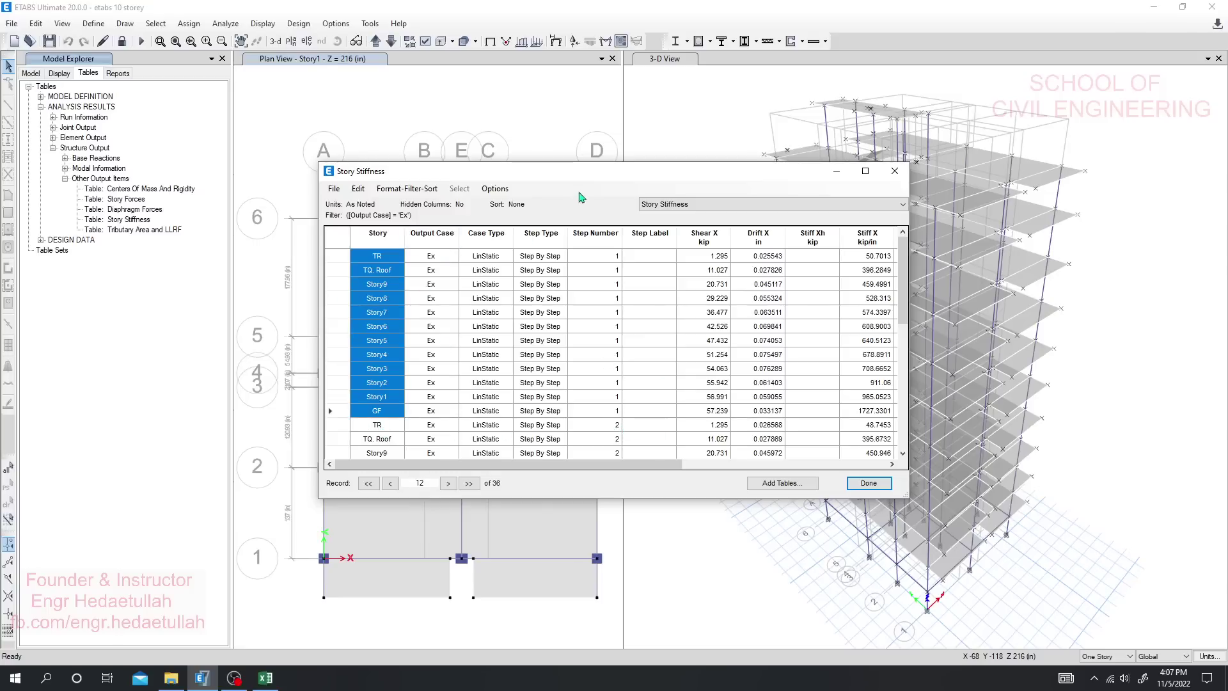
Filter the Story Stiffness table to Step Number = 1.
{"action": "left_click", "coordinate": [596, 237]}
{"action": "left_click", "coordinate": [663, 249]}
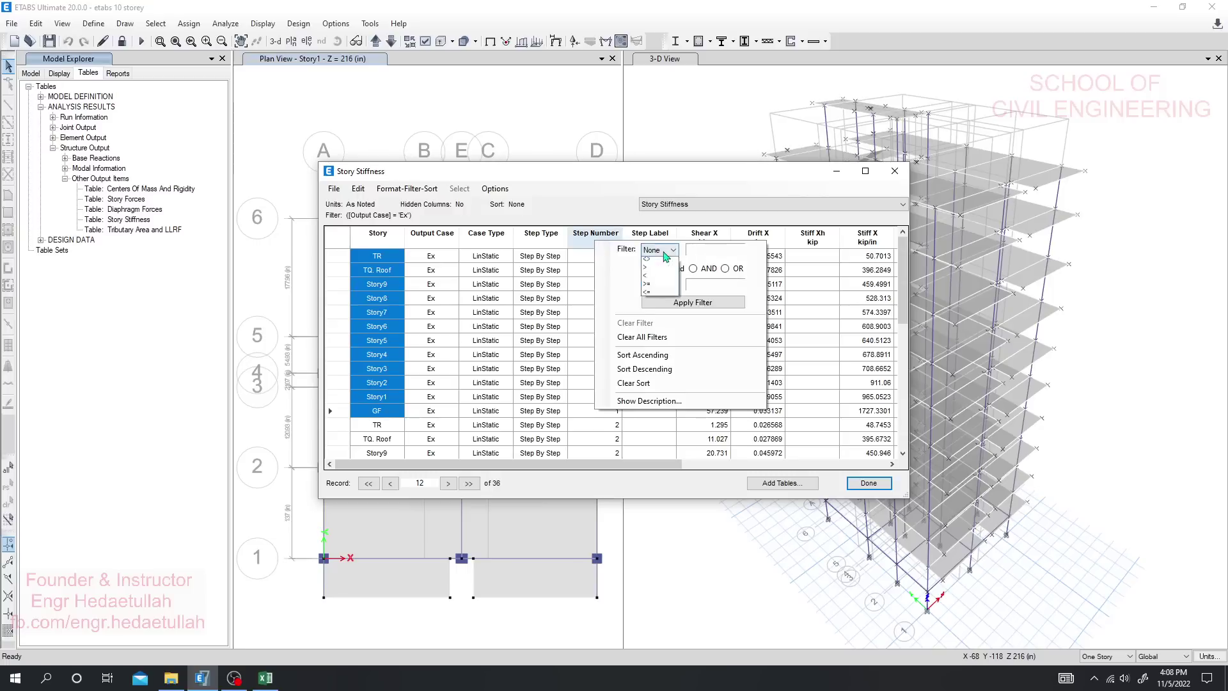
{"action": "left_click", "coordinate": [652, 270]}
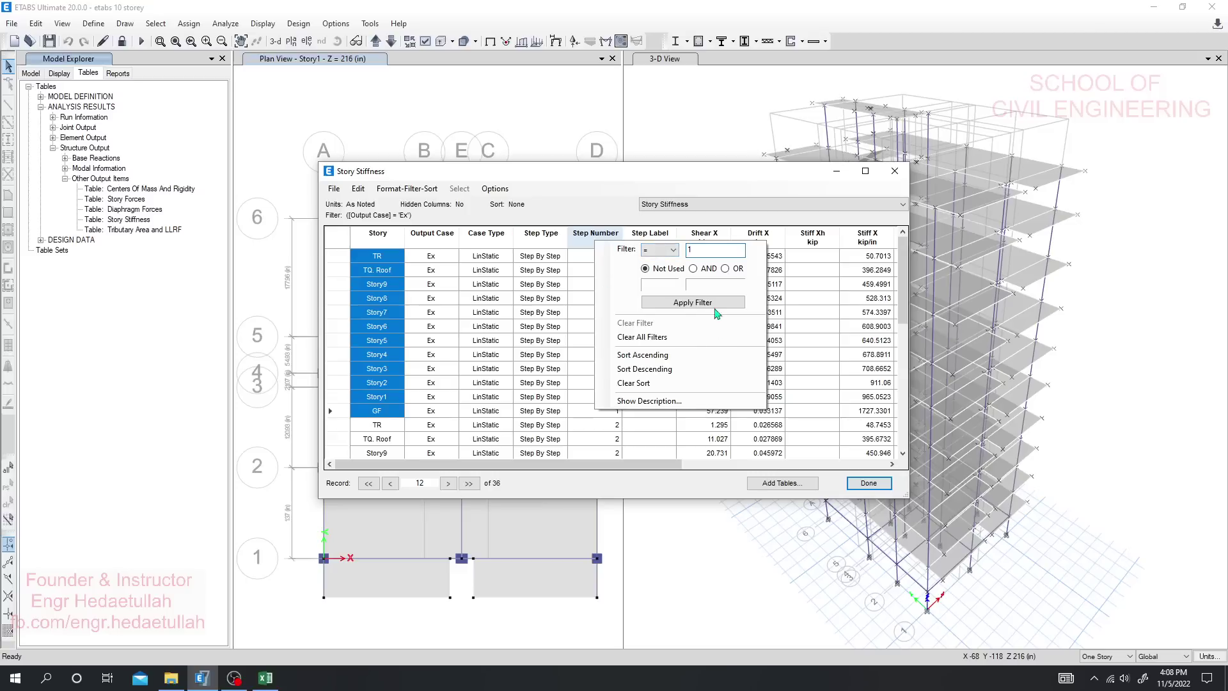
{"action": "left_click", "coordinate": [693, 302]}
{"action": "left_click", "coordinate": [476, 454]}
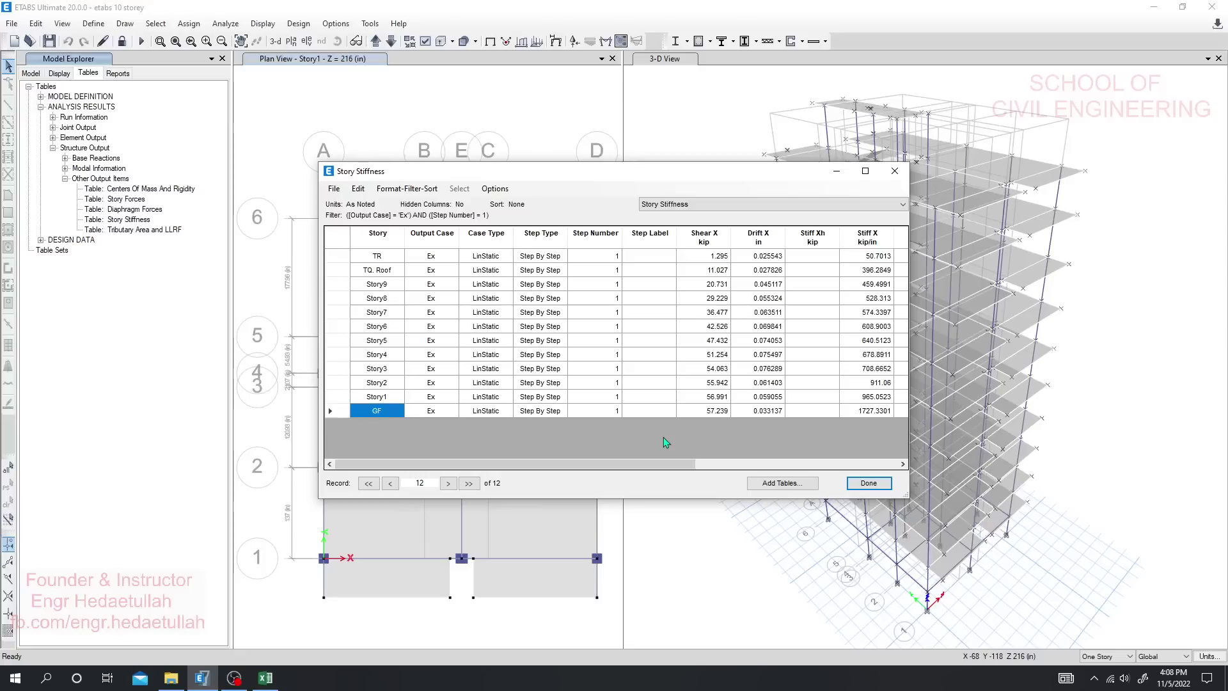
Copy the twelve story names from TR through GF.
{"action": "left_click", "coordinate": [378, 256]}
{"action": "left_click", "coordinate": [377, 410], "text": "shift"}
{"action": "key", "text": "ctrl+c"}
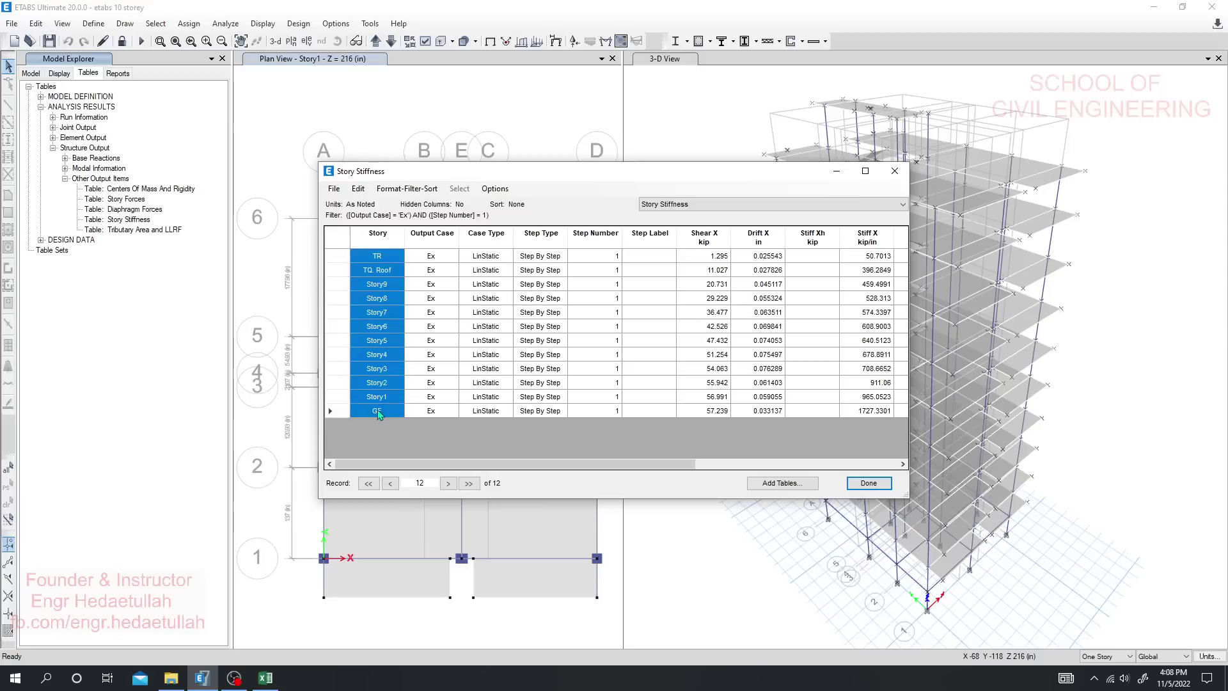
{"action": "right_click", "coordinate": [379, 395]}
{"action": "left_click", "coordinate": [372, 435]}
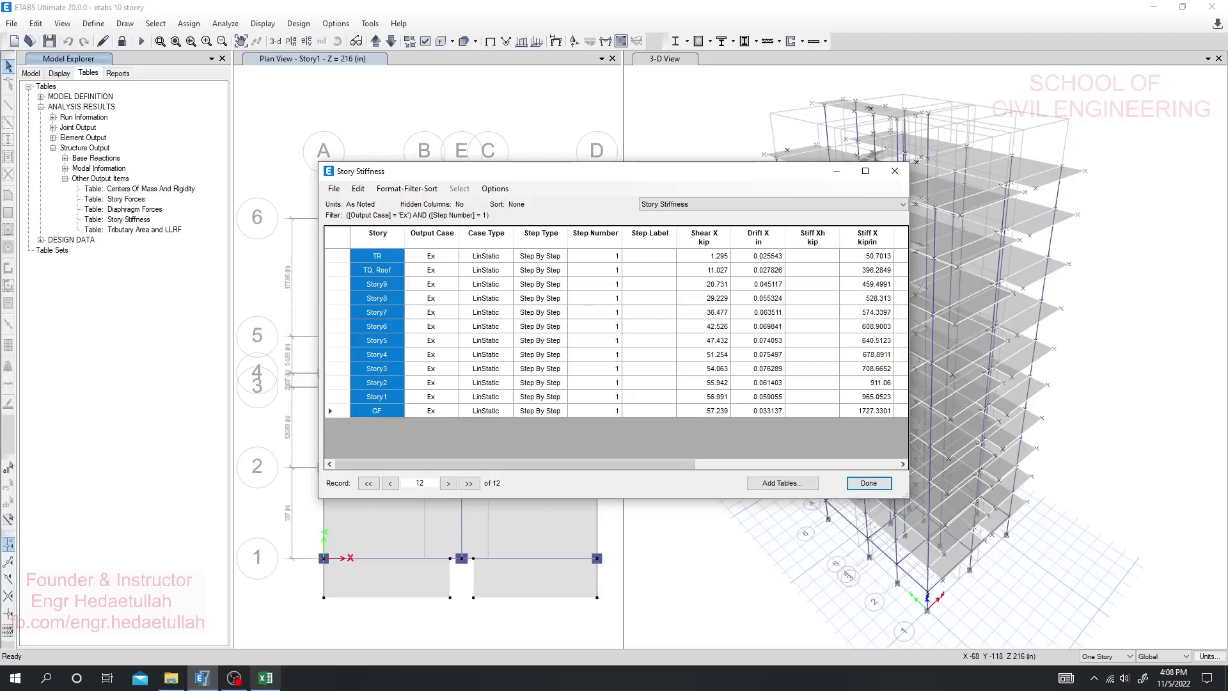
Paste the TR–GF story names into the X and Y Story columns at B15 and R15.
{"action": "mouse_move", "coordinate": [273, 685]}
{"action": "left_click", "coordinate": [272, 653]}
{"action": "right_click", "coordinate": [75, 337]}
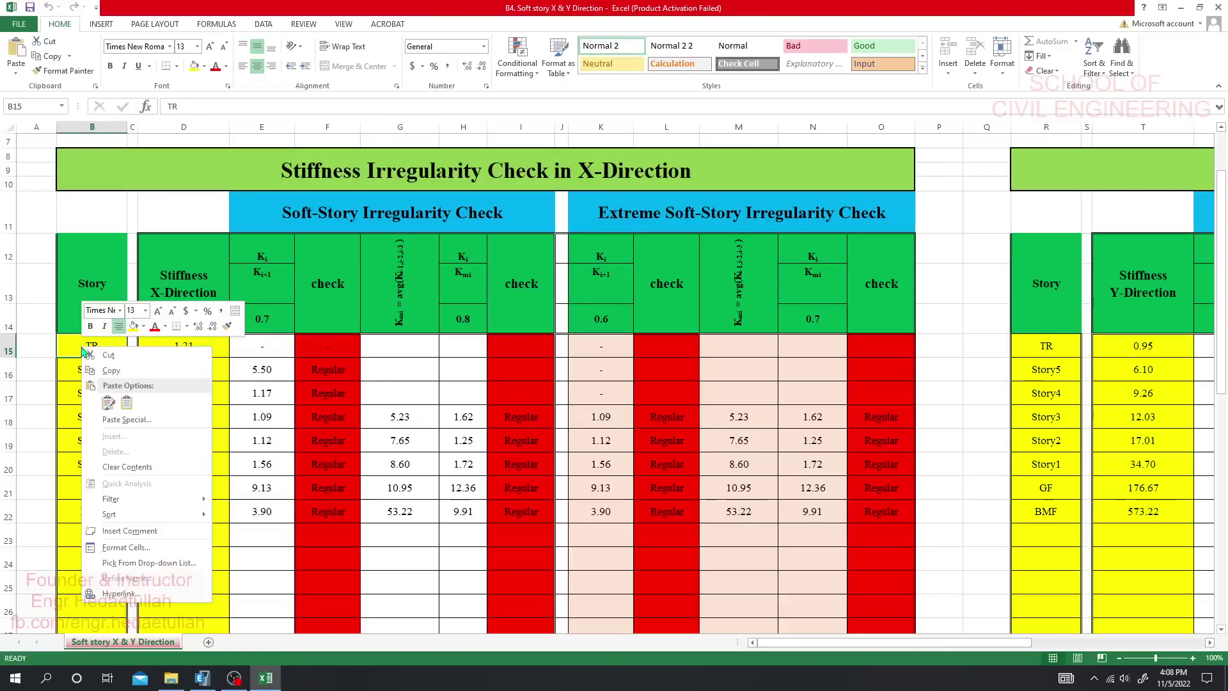
{"action": "left_click", "coordinate": [127, 408]}
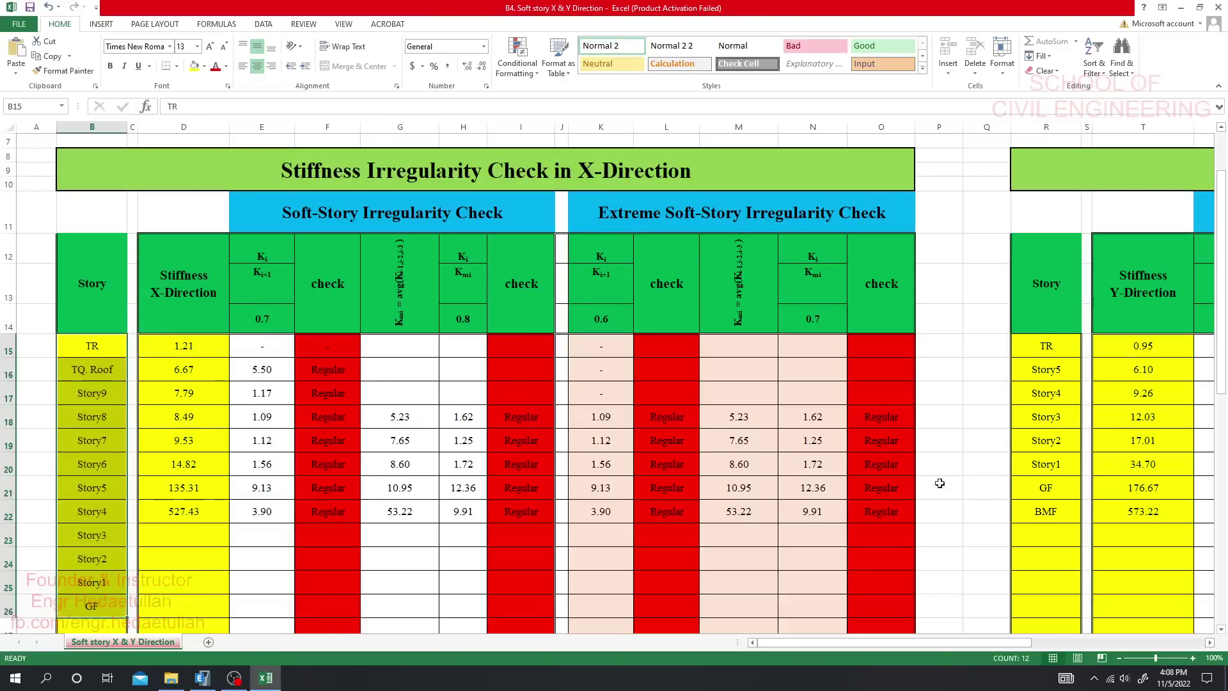
{"action": "right_click", "coordinate": [1042, 348]}
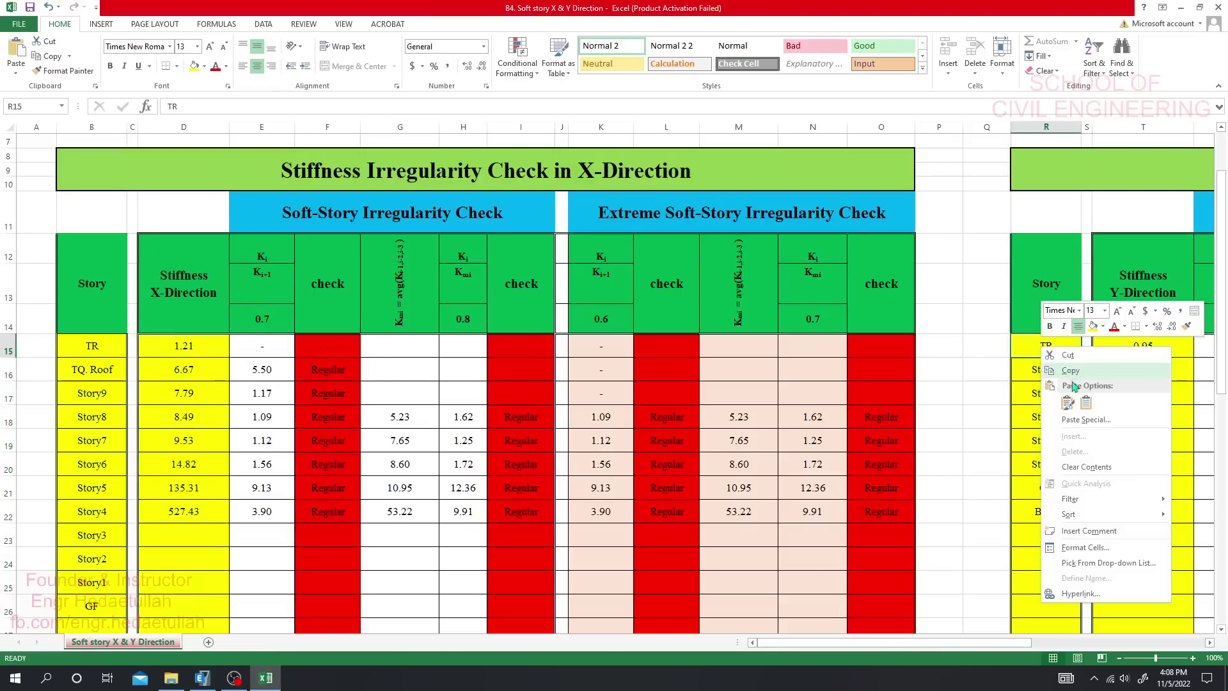
{"action": "left_click", "coordinate": [1067, 402]}
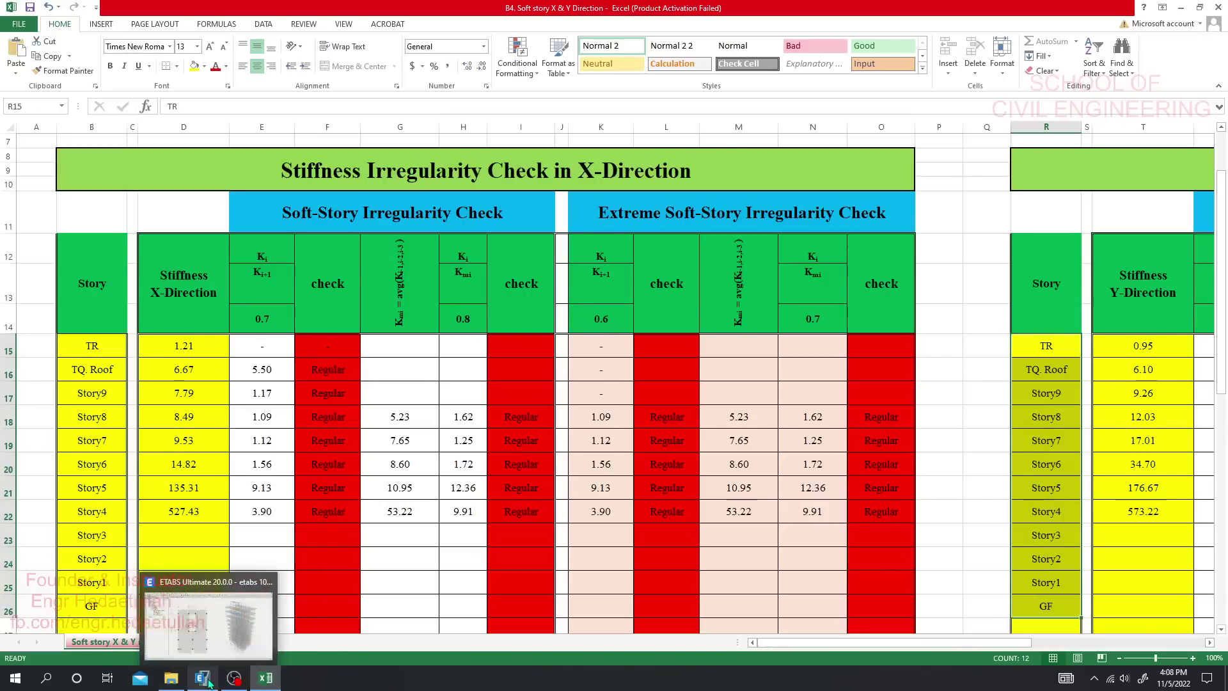
{"action": "left_click", "coordinate": [203, 678]}
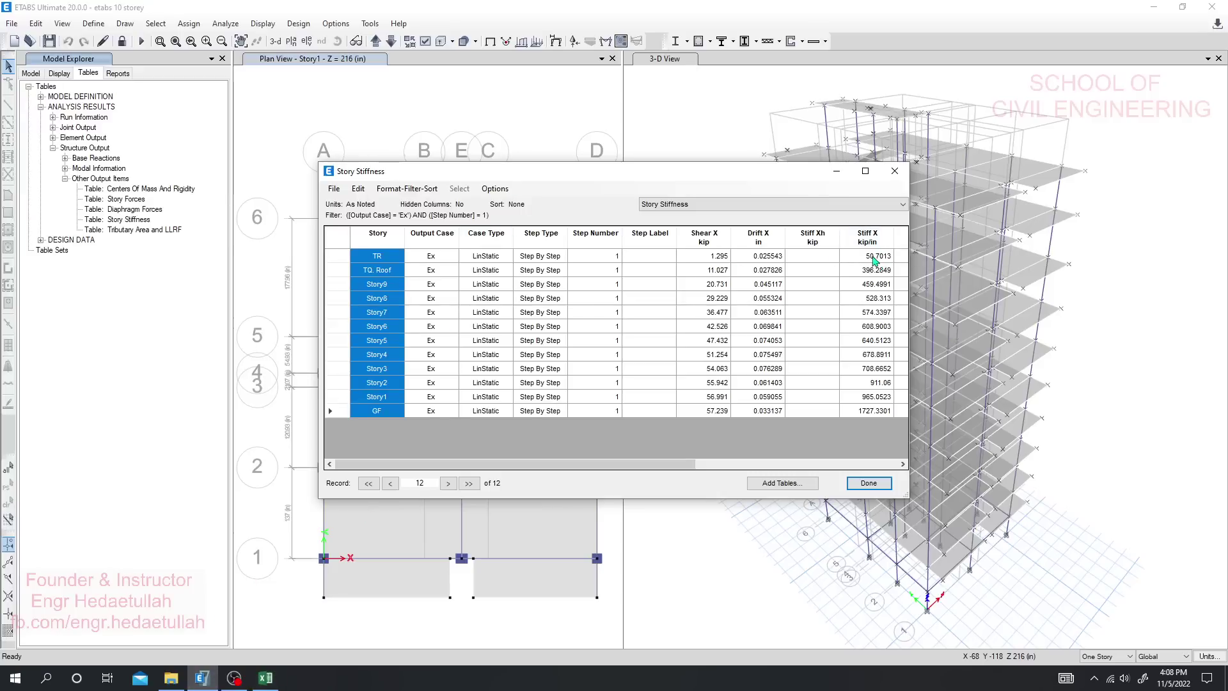
Copy the twelve Stiff X values and paste them as values at D15 (50.70 to 1727.33).
{"action": "left_click_drag", "start_coordinate": [875, 259], "coordinate": [868, 421]}
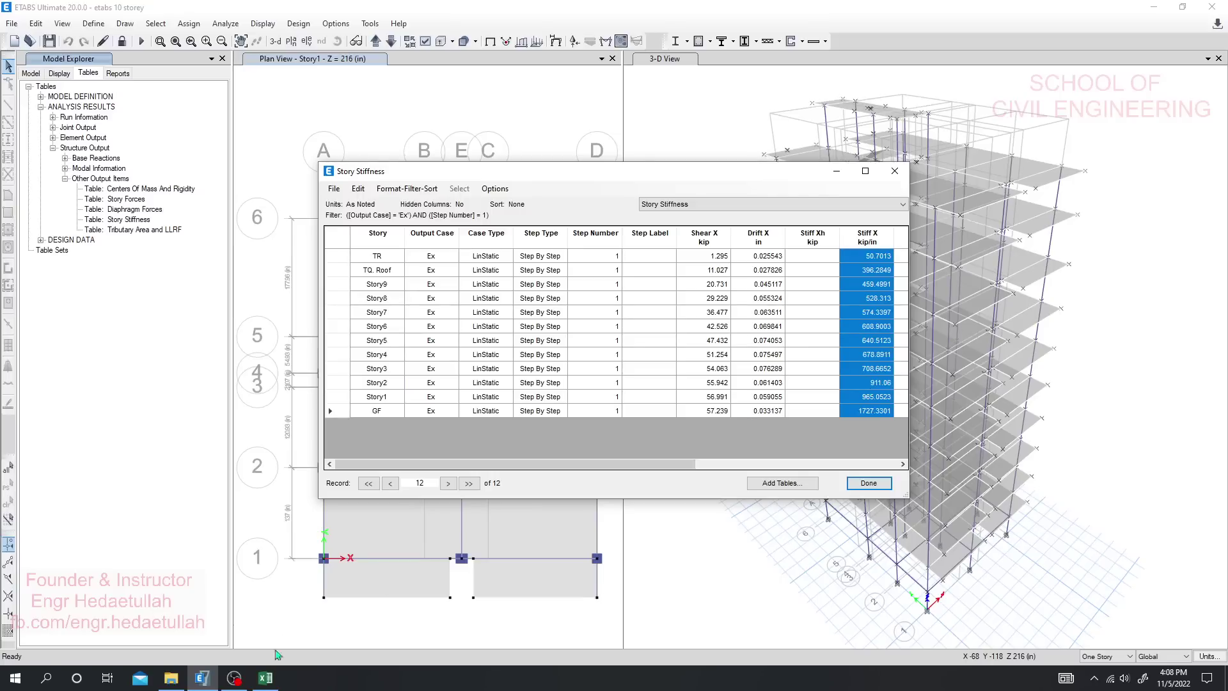
{"action": "left_click", "coordinate": [265, 678]}
{"action": "right_click", "coordinate": [165, 346]}
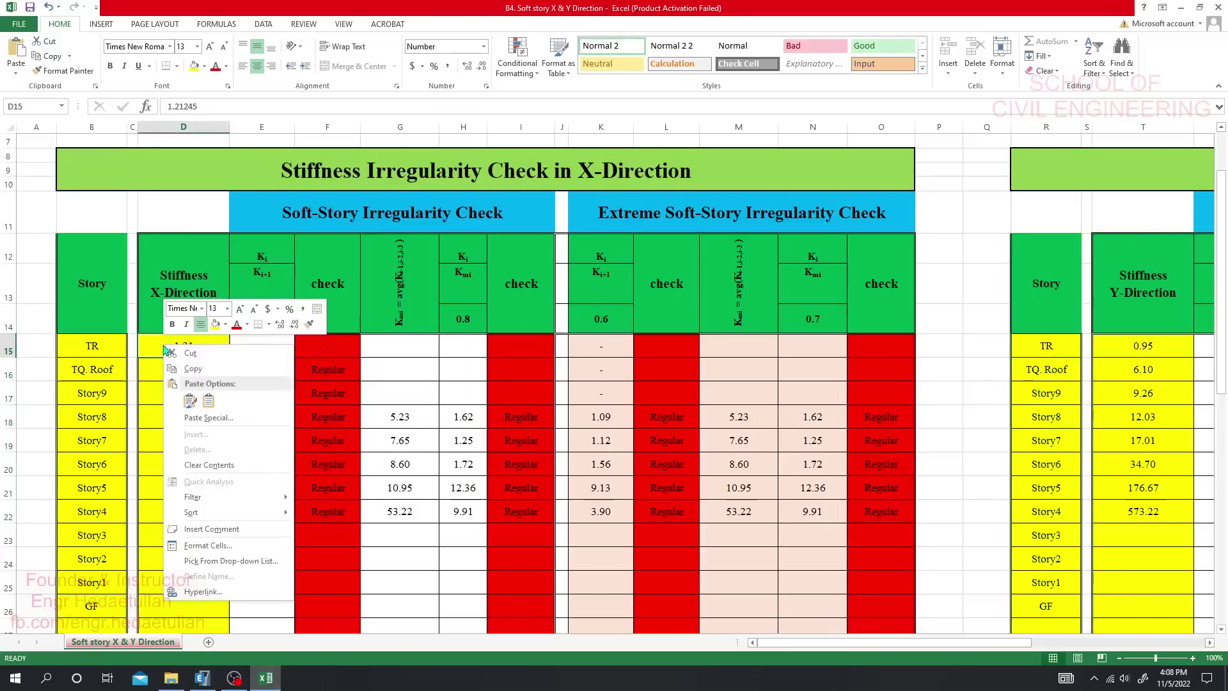
{"action": "left_click", "coordinate": [205, 402]}
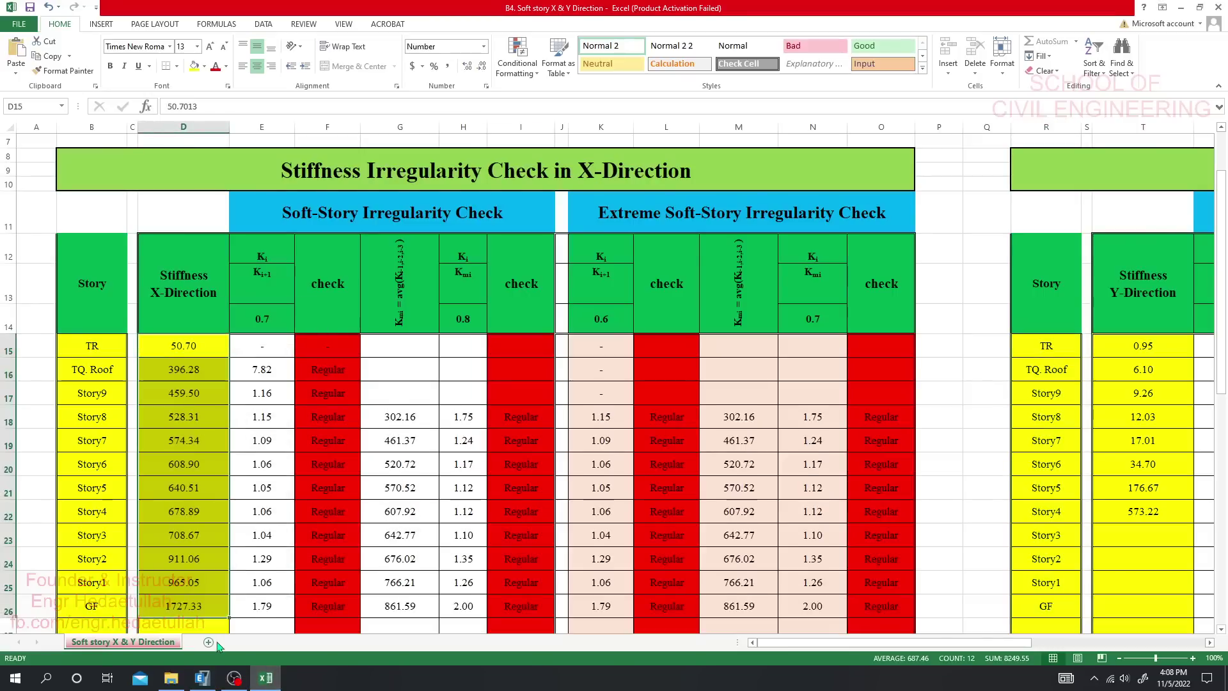
{"action": "left_click", "coordinate": [202, 678]}
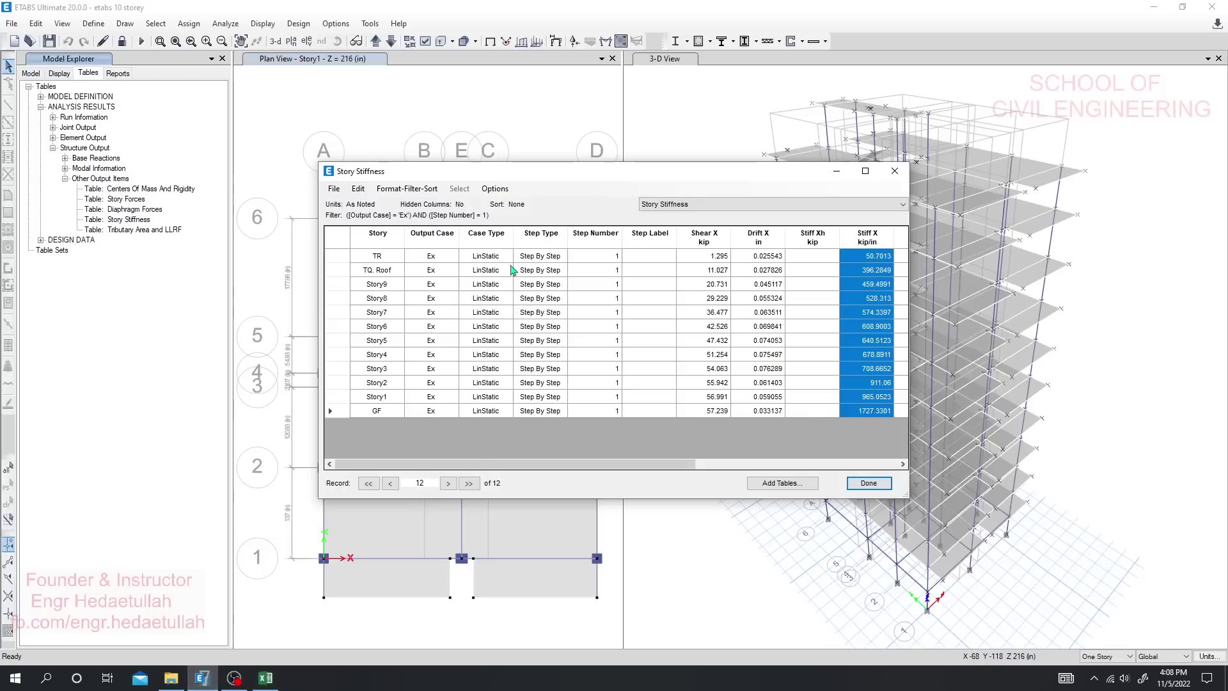
Filter the table to output case Ey and select Stiff Y values, 93.2825 at TR to 2154.2606 at GF.
{"action": "left_click", "coordinate": [430, 240]}
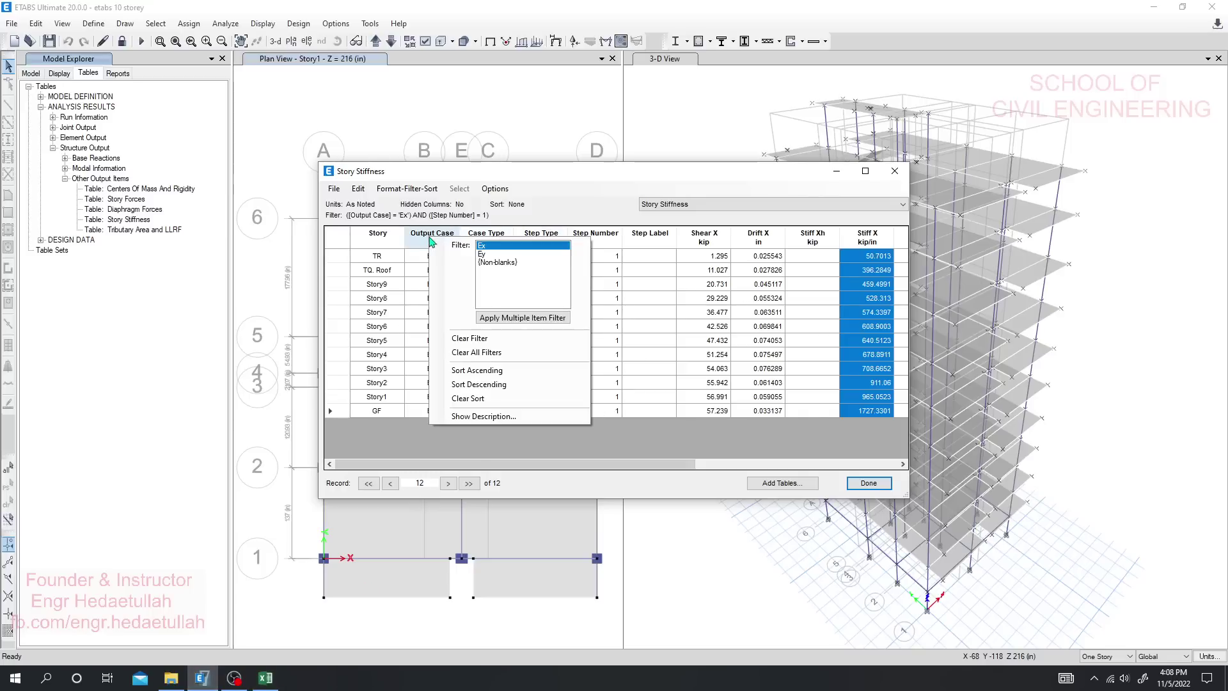
{"action": "left_click", "coordinate": [487, 255]}
{"action": "left_click", "coordinate": [649, 179]}
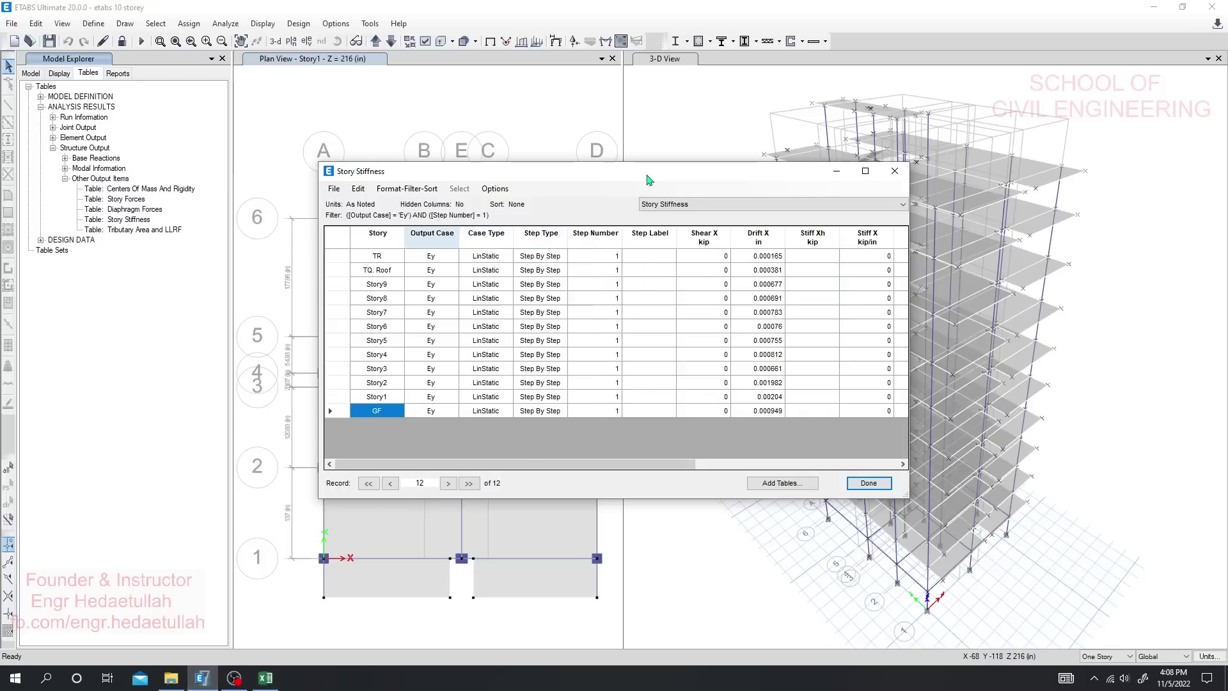
{"action": "left_click_drag", "start_coordinate": [642, 464], "coordinate": [834, 457]}
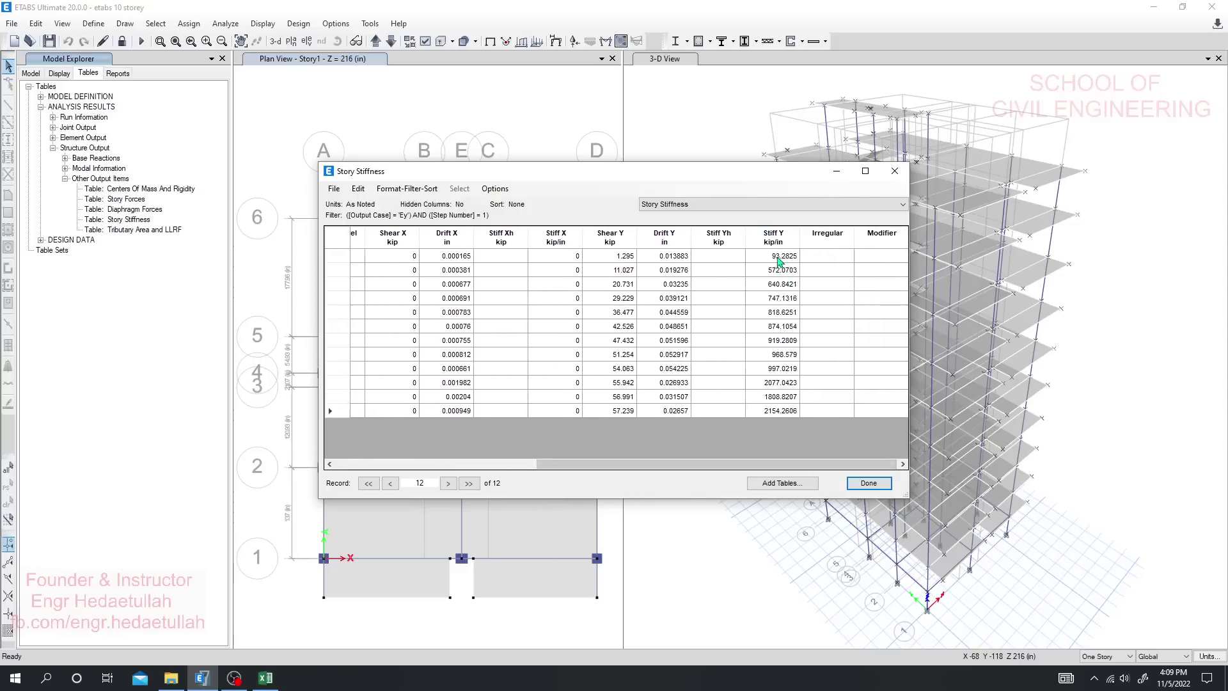
{"action": "left_click_drag", "start_coordinate": [779, 259], "coordinate": [779, 416]}
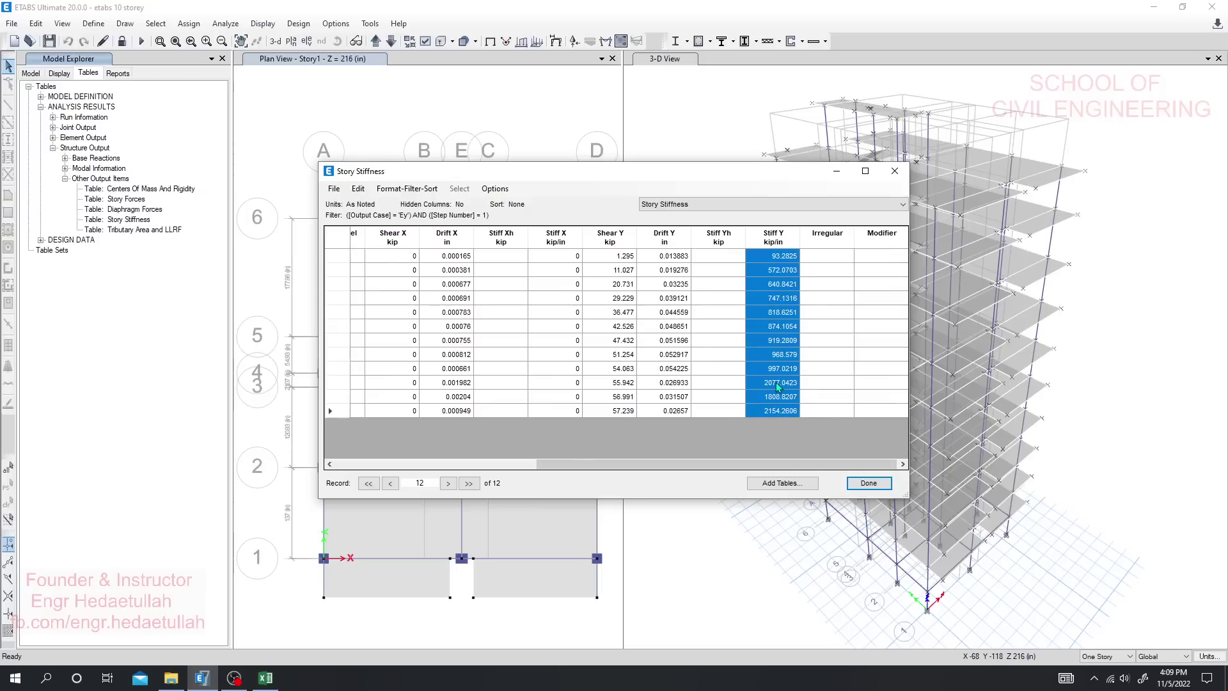
Paste the Stiff Y values as values at T15 in the Y-direction stiffness column.
{"action": "left_click", "coordinate": [266, 678]}
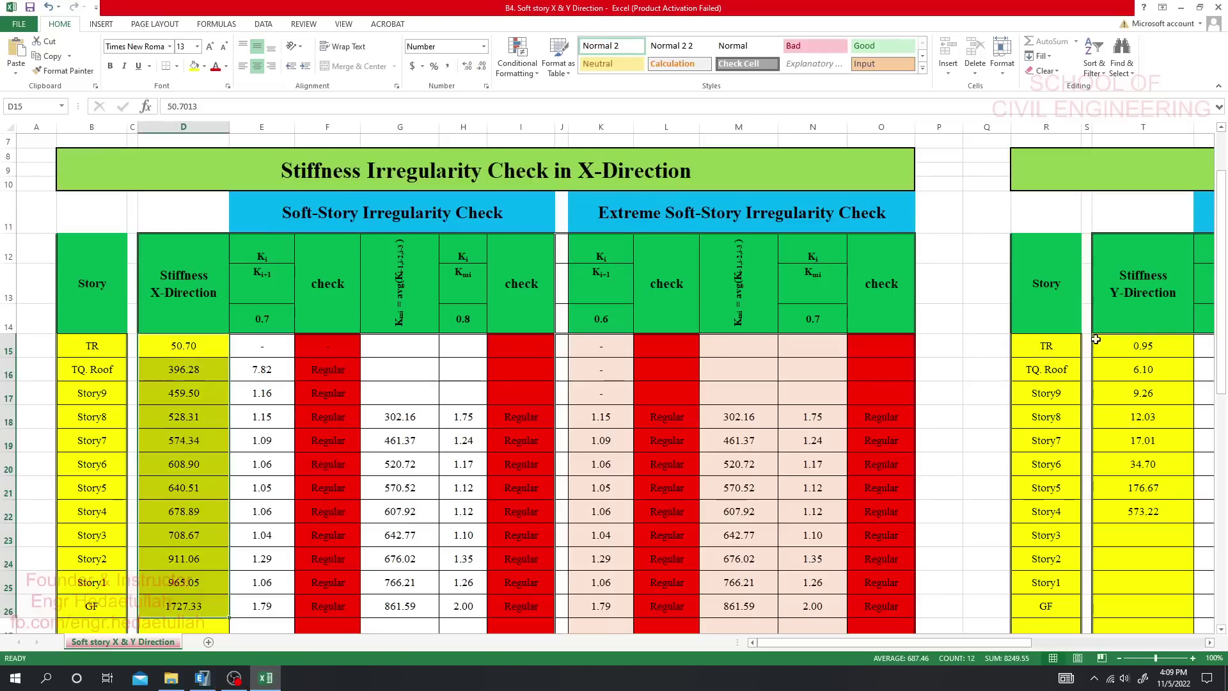
{"action": "left_click_drag", "start_coordinate": [970, 647], "coordinate": [1041, 647]}
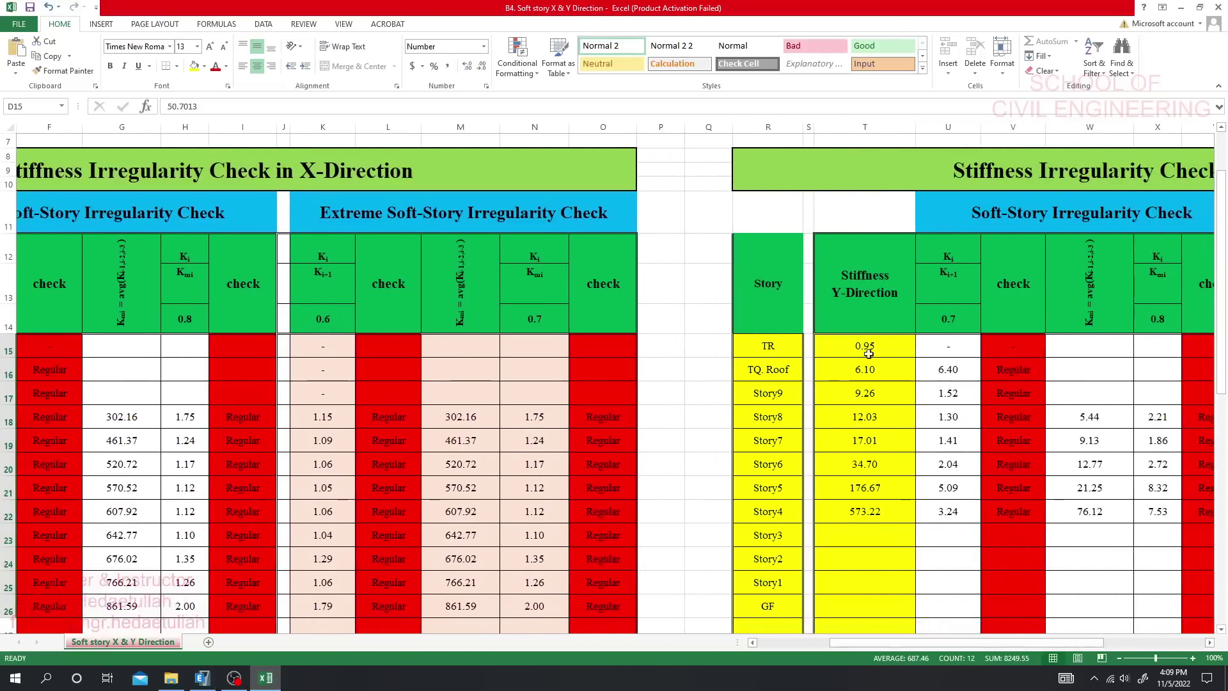
{"action": "right_click", "coordinate": [863, 348]}
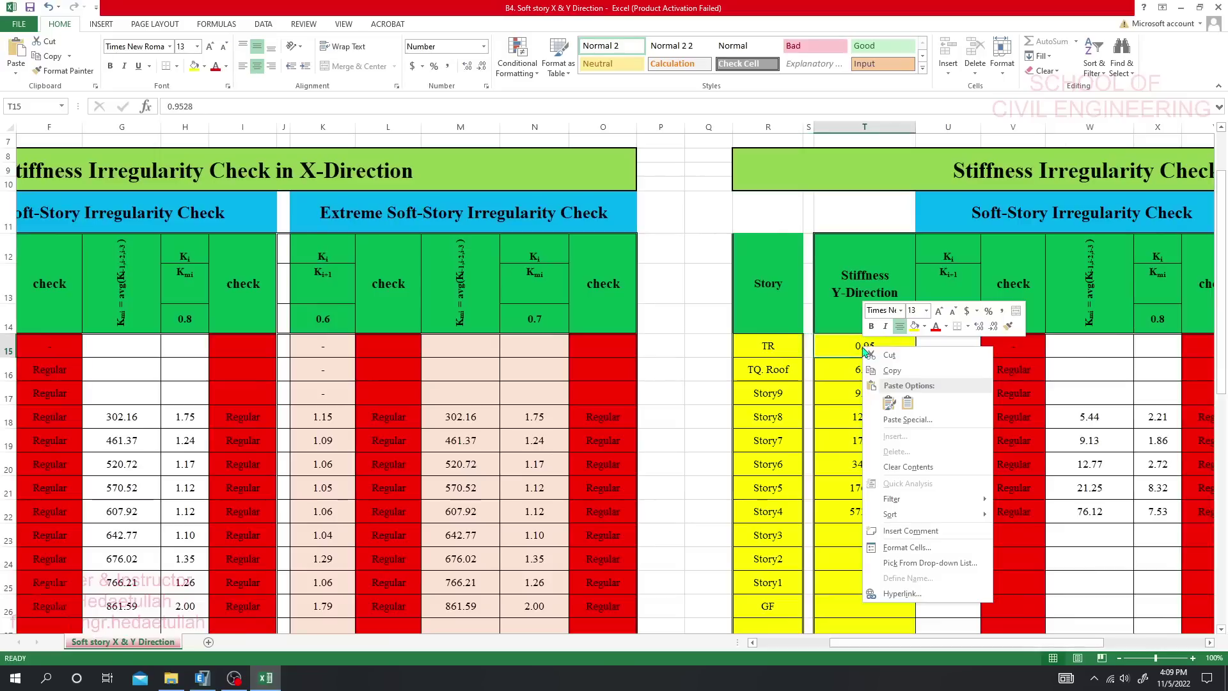
{"action": "left_click", "coordinate": [907, 403]}
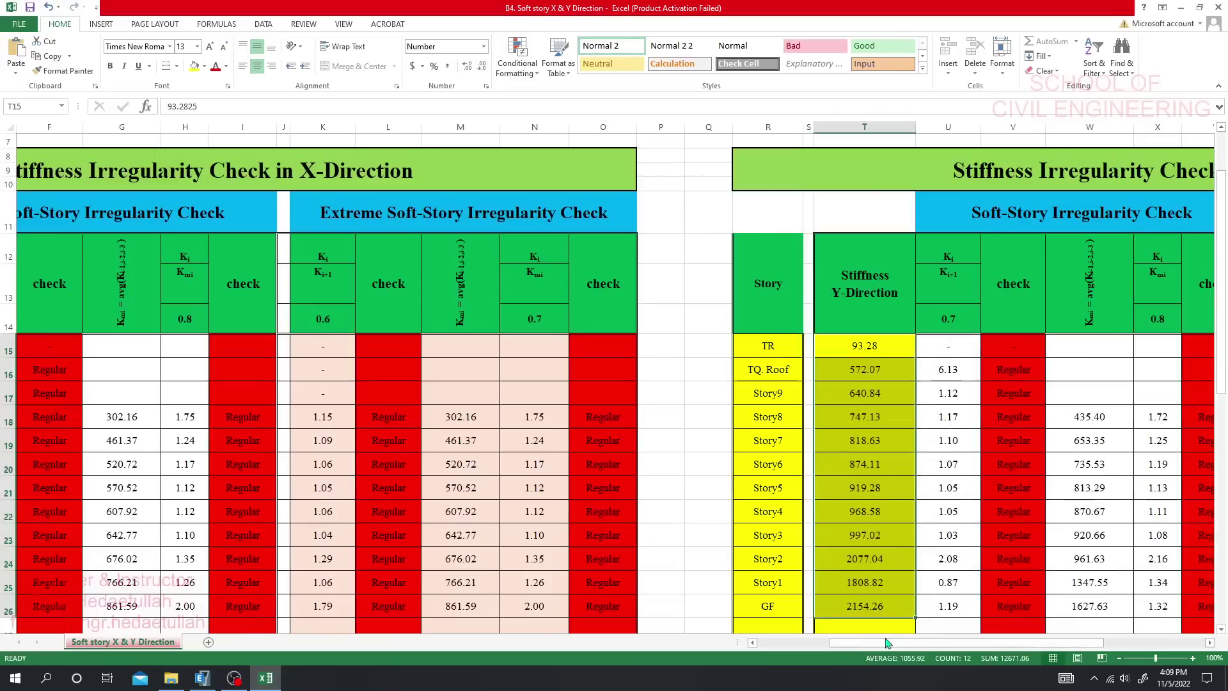
{"action": "left_click_drag", "start_coordinate": [888, 642], "coordinate": [742, 665]}
{"action": "scroll", "coordinate": [345, 398], "scroll_direction": "down", "scroll_amount": 1}
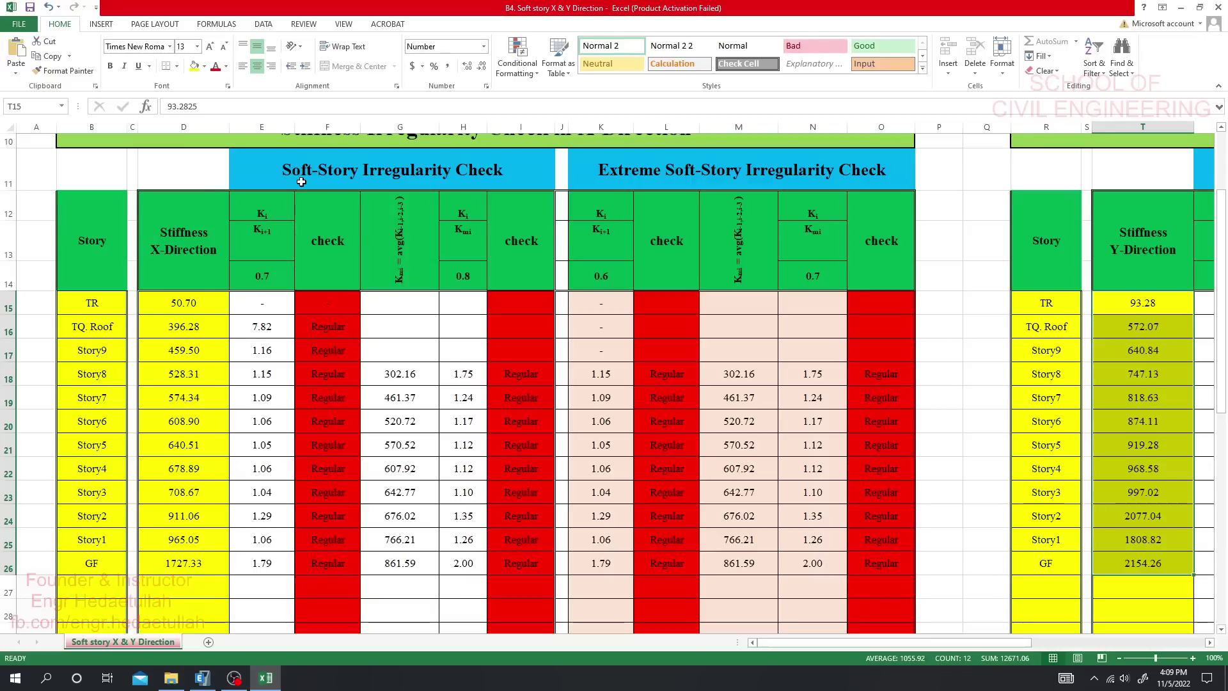
{"action": "left_click_drag", "start_coordinate": [988, 642], "coordinate": [1161, 643]}
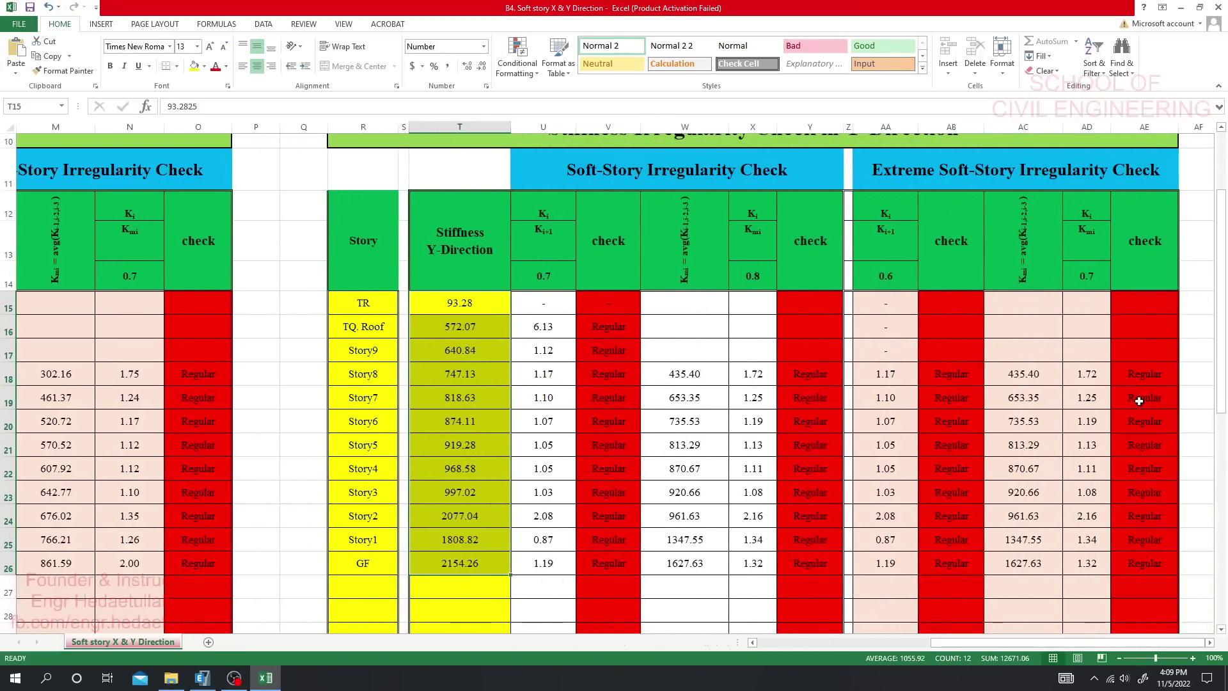
{"action": "scroll", "coordinate": [643, 472], "scroll_direction": "down", "scroll_amount": 4}
{"action": "scroll", "coordinate": [642, 472], "scroll_direction": "up", "scroll_amount": 3}
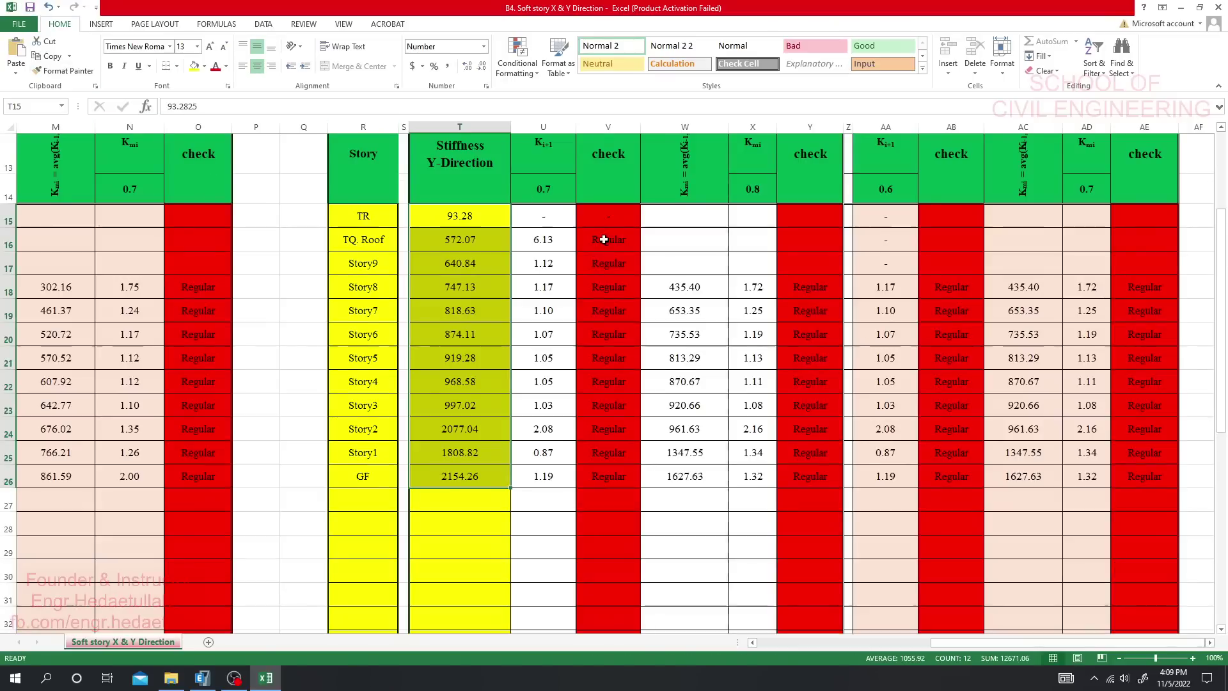
{"action": "scroll", "coordinate": [603, 239], "scroll_direction": "up", "scroll_amount": 3}
{"action": "left_click_drag", "start_coordinate": [975, 642], "coordinate": [801, 642]}
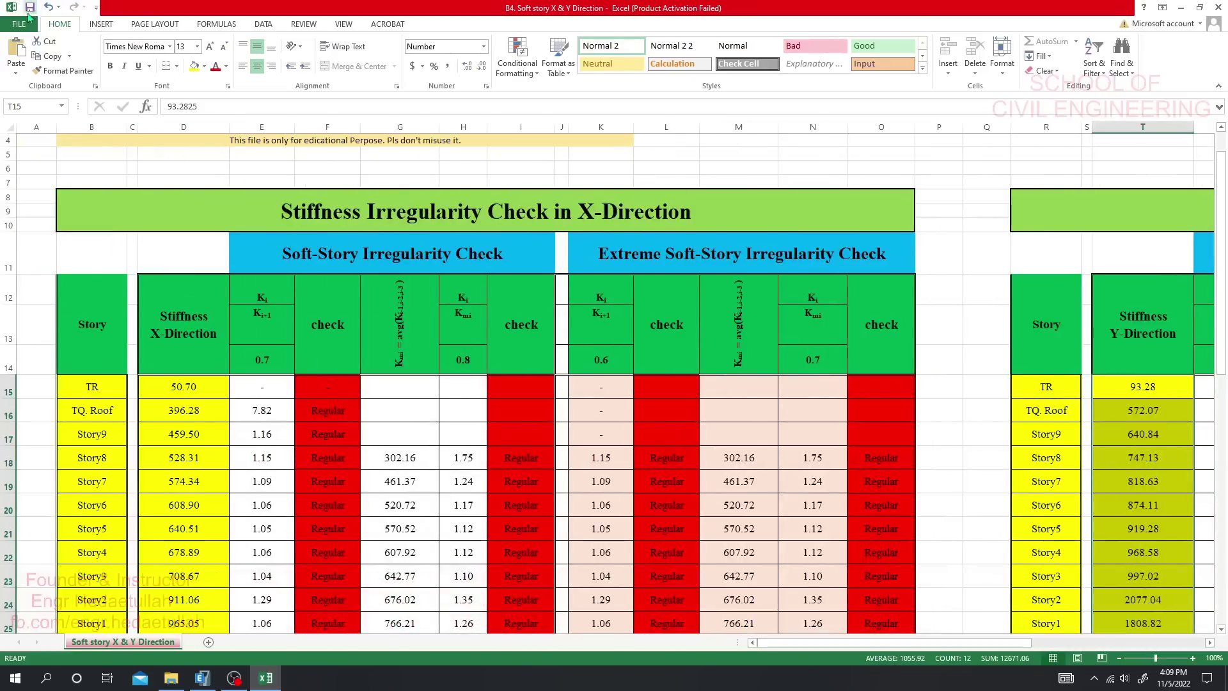